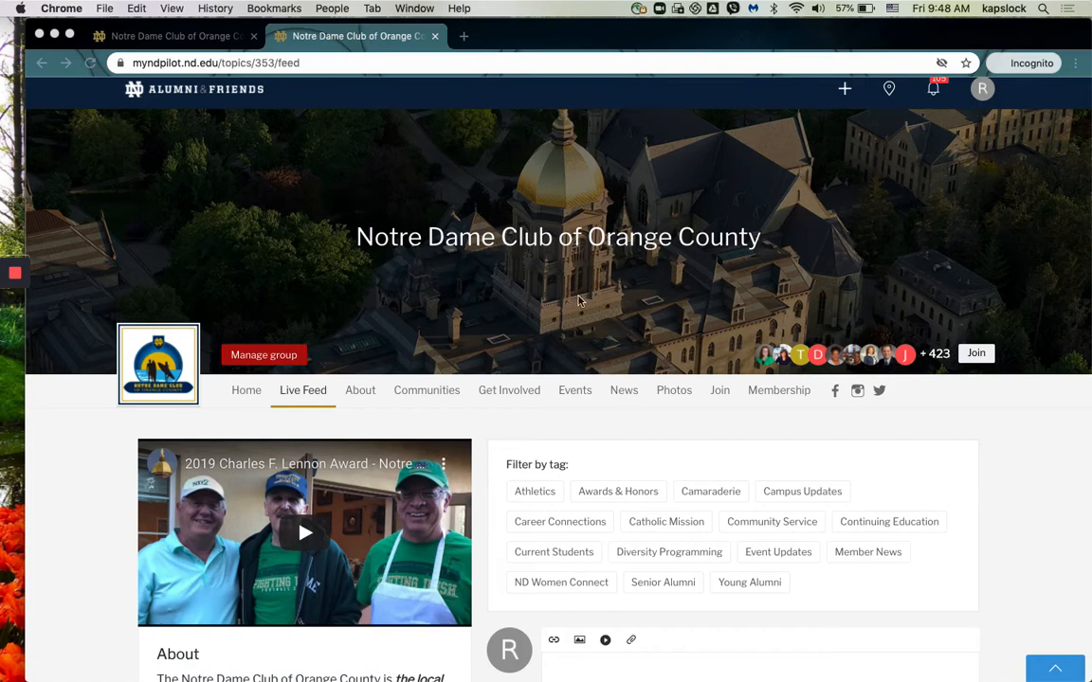
Step: Open the Members & Prospects list in the Notre Dame Club of Orange County group's management area
{"action": "left_click", "coordinate": [255, 361]}
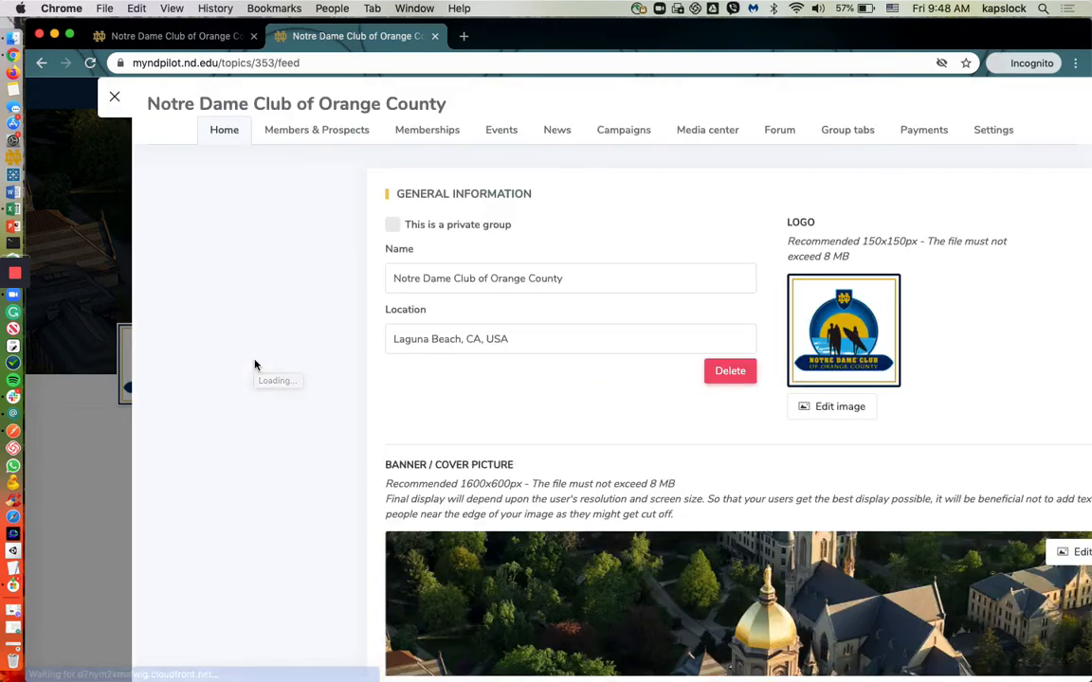
{"action": "left_click", "coordinate": [323, 134]}
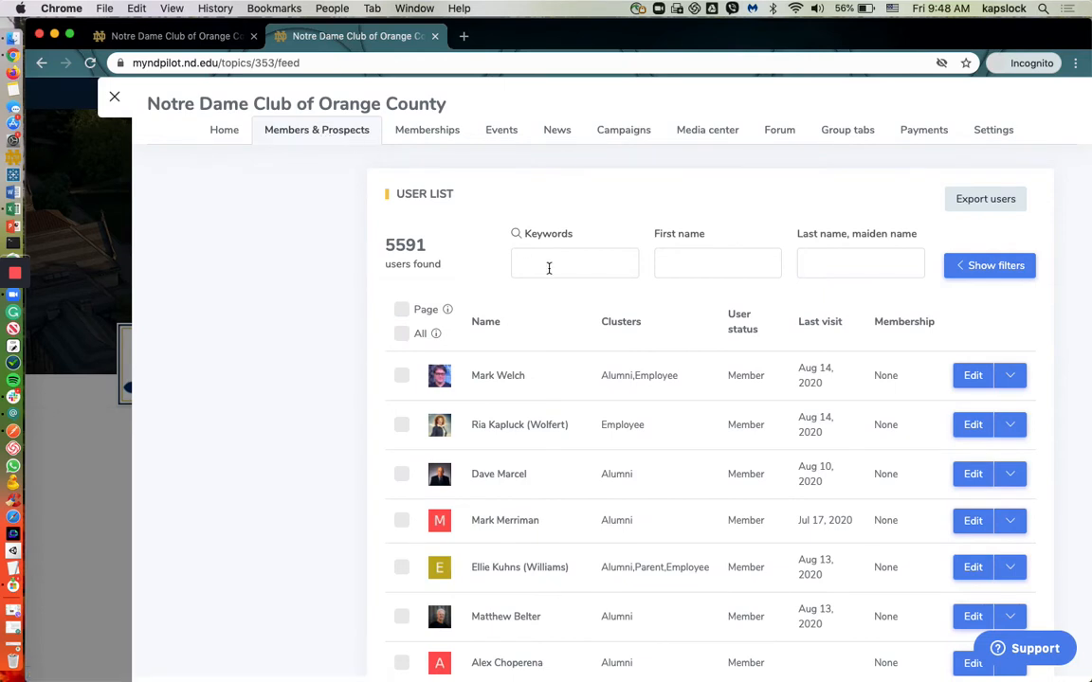
{"action": "left_click", "coordinate": [402, 376]}
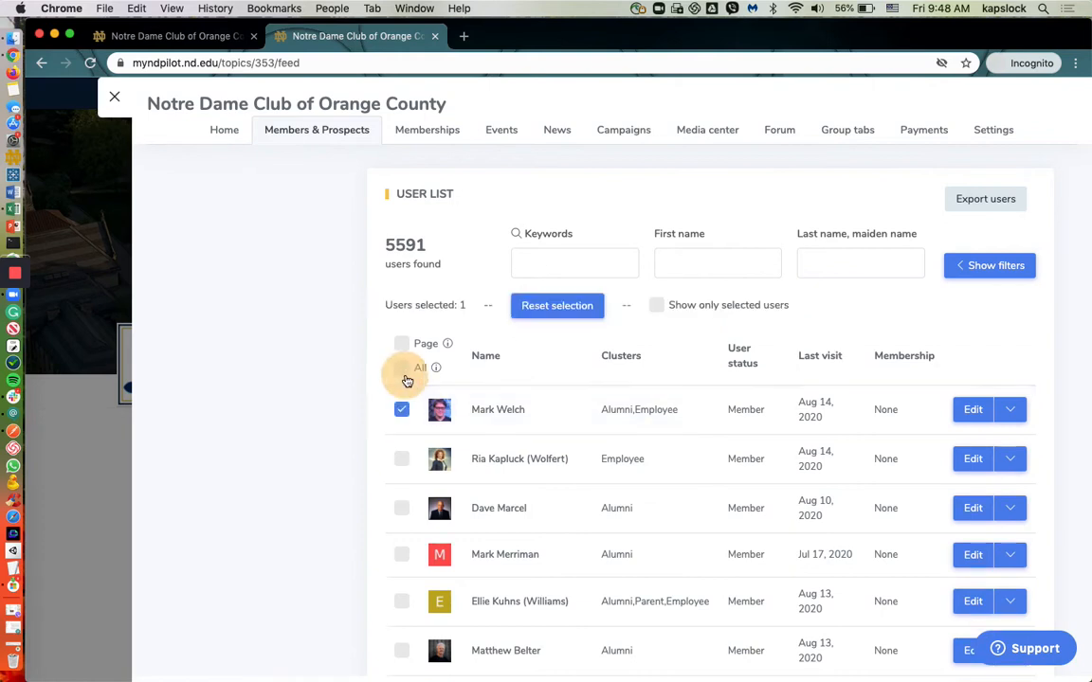
{"action": "left_click", "coordinate": [401, 459]}
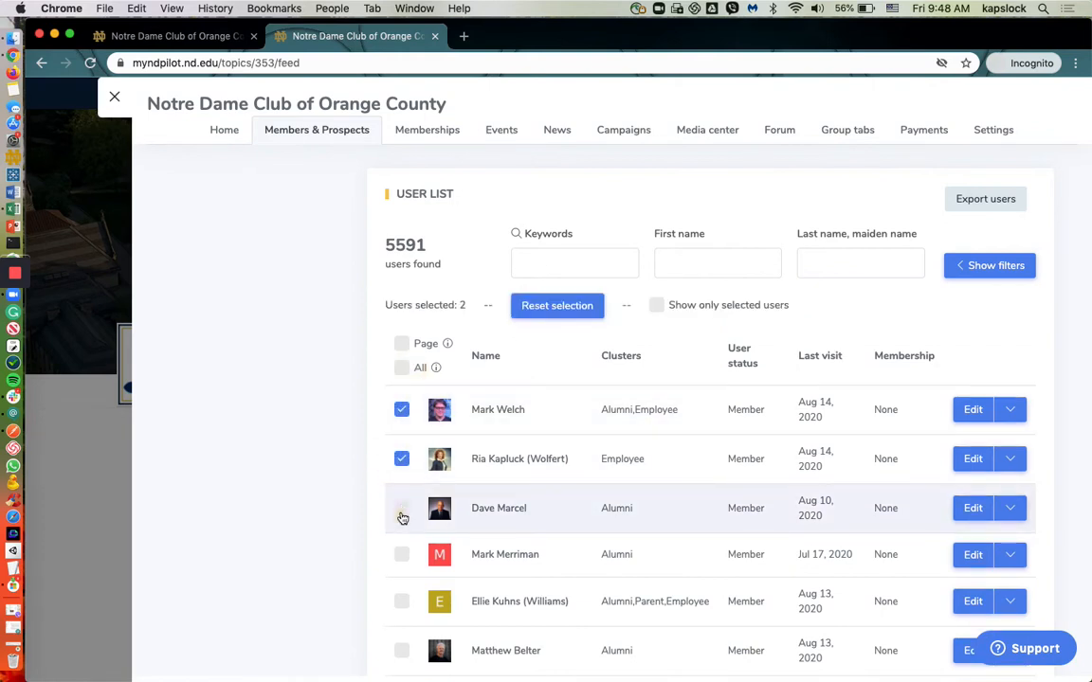
{"action": "left_click", "coordinate": [402, 509]}
{"action": "left_click", "coordinate": [402, 509]}
{"action": "left_click", "coordinate": [405, 461]}
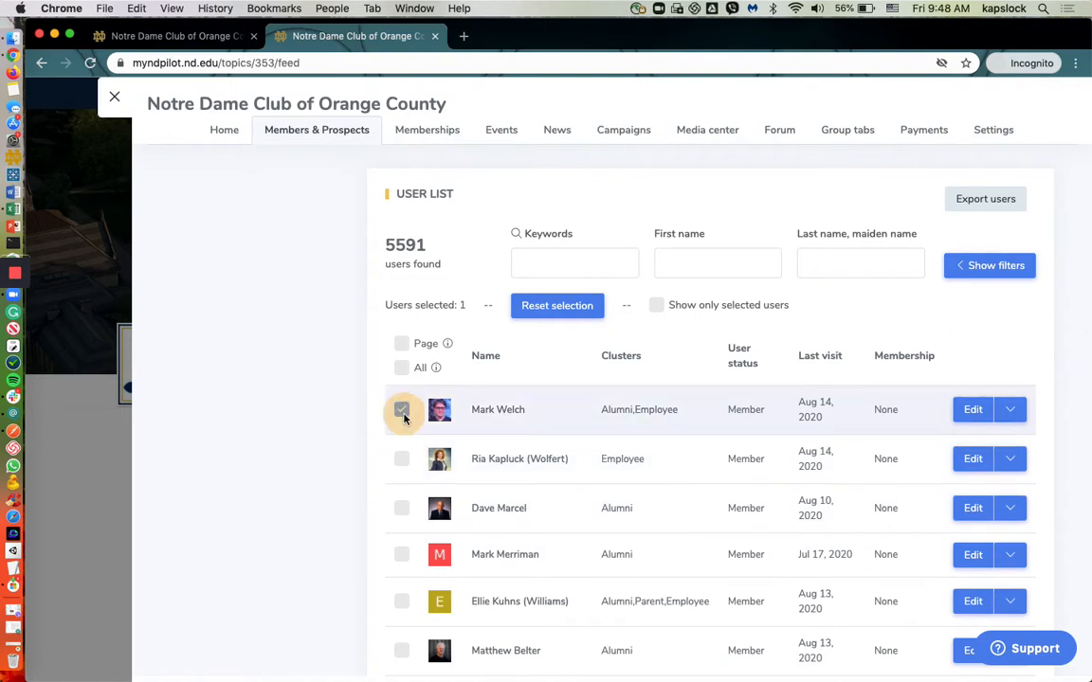
{"action": "left_click", "coordinate": [402, 409]}
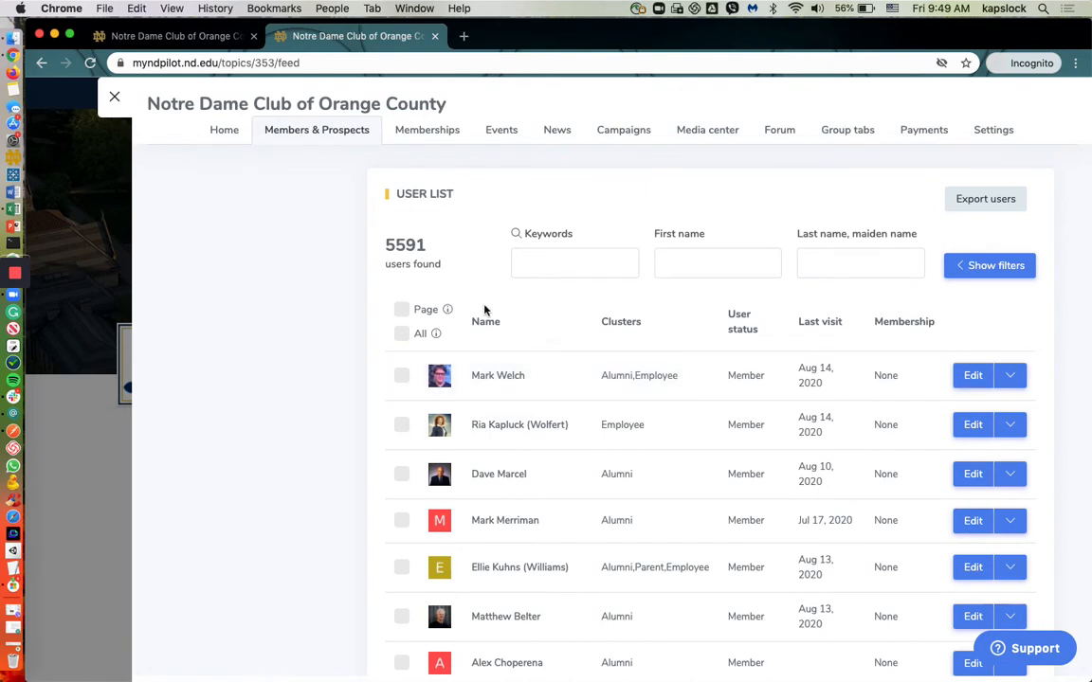
Step: Search the user list by last name for the first-listed member, who is in the Alumni and Employee clusters, and select that member
{"action": "left_click", "coordinate": [549, 268]}
{"action": "type", "text": "w"}
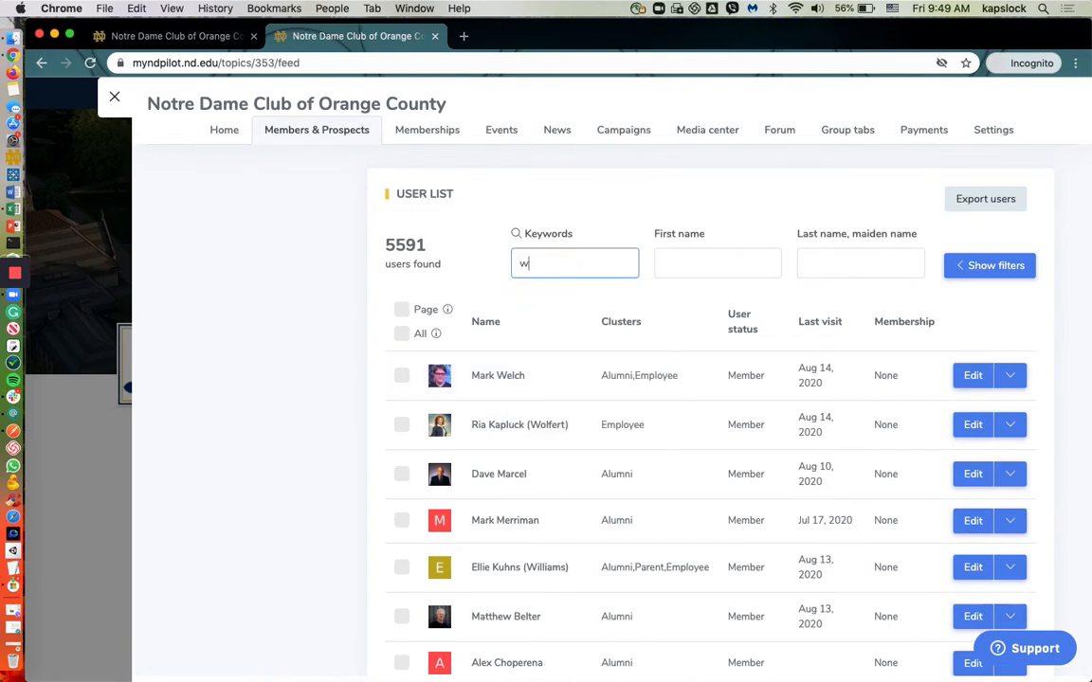
{"action": "type", "text": "elch"}
{"action": "key", "text": "Tab"}
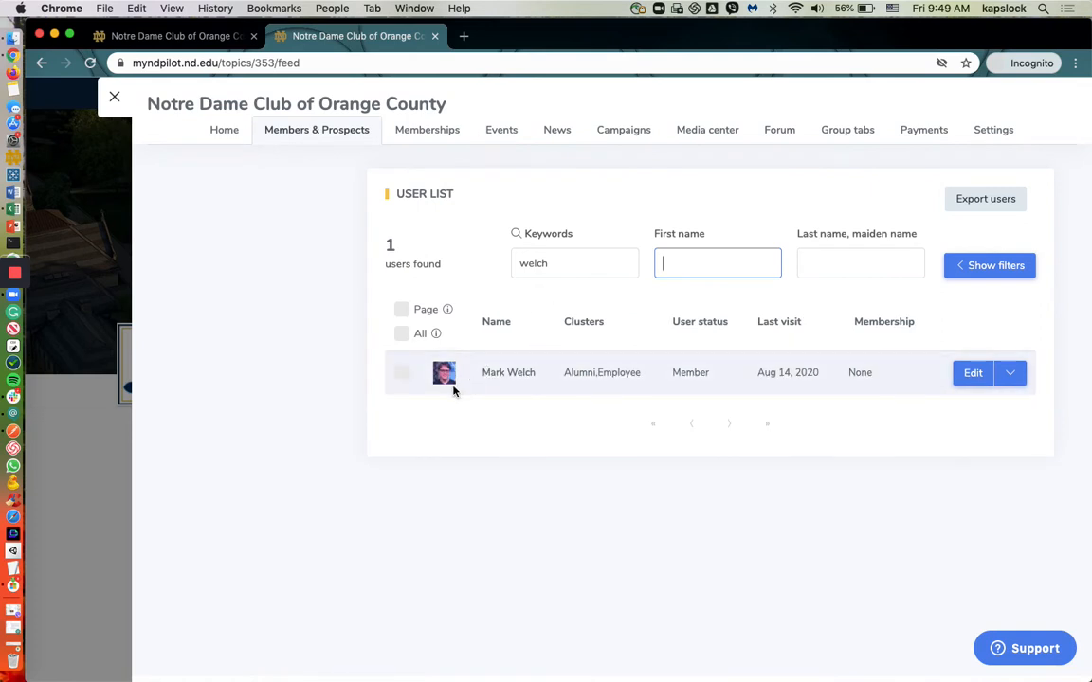
{"action": "left_click", "coordinate": [402, 375]}
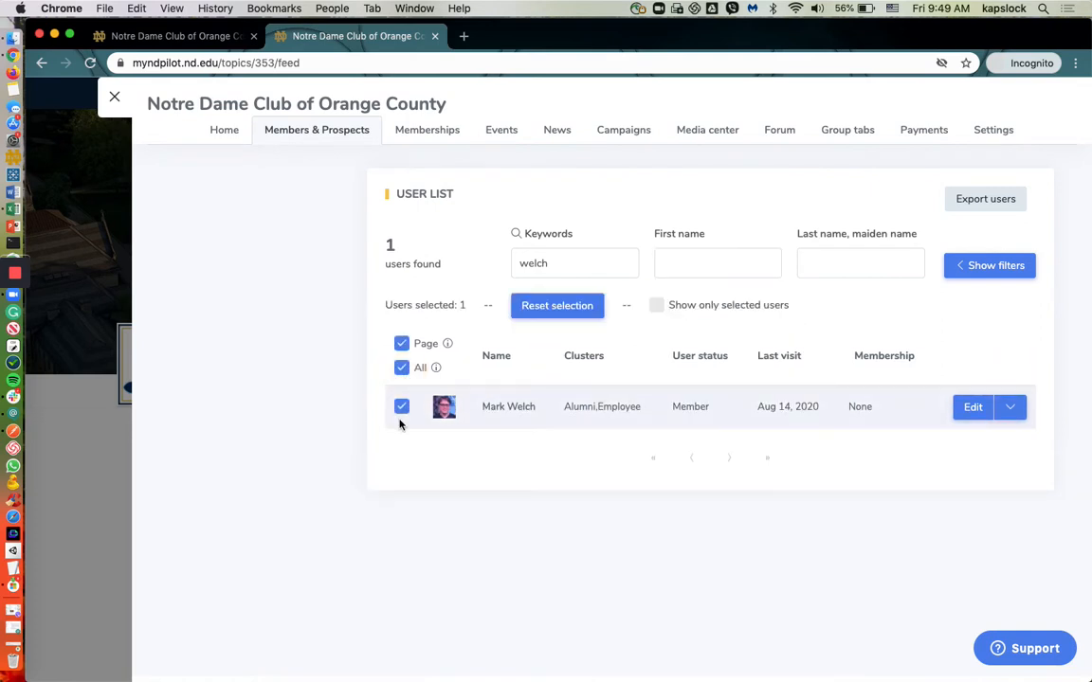
{"action": "left_click_drag", "start_coordinate": [386, 304], "coordinate": [476, 303]}
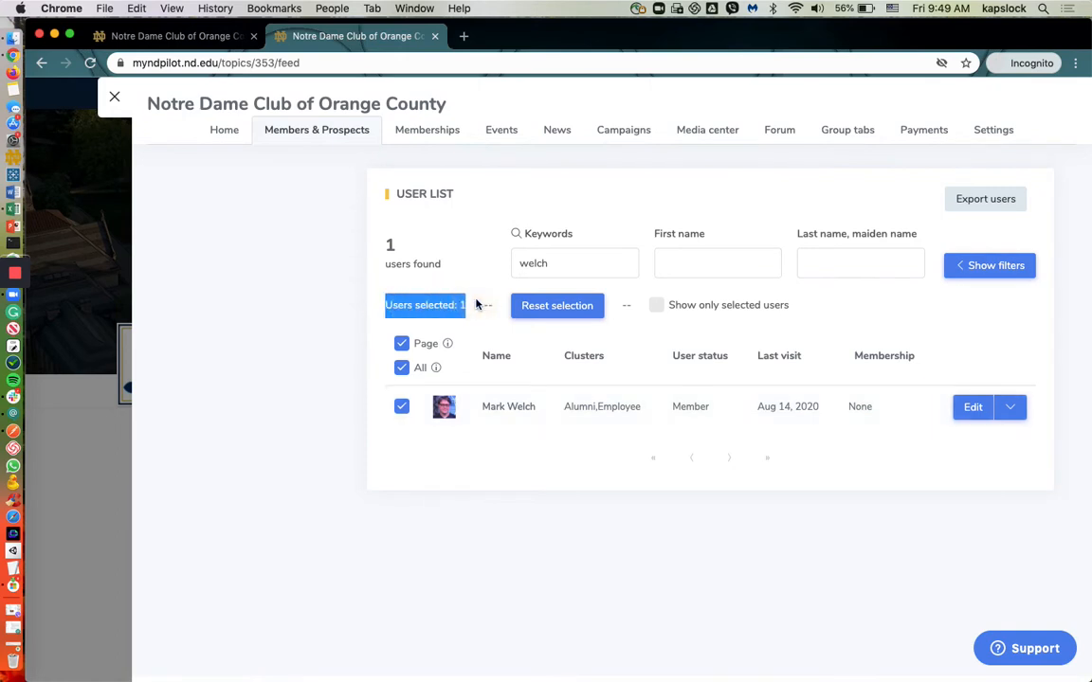
{"action": "left_click", "coordinate": [471, 296]}
Step: Replace the keyword with the last name of the Employee-only member and add that member to the selection
{"action": "double_click", "coordinate": [576, 258]}
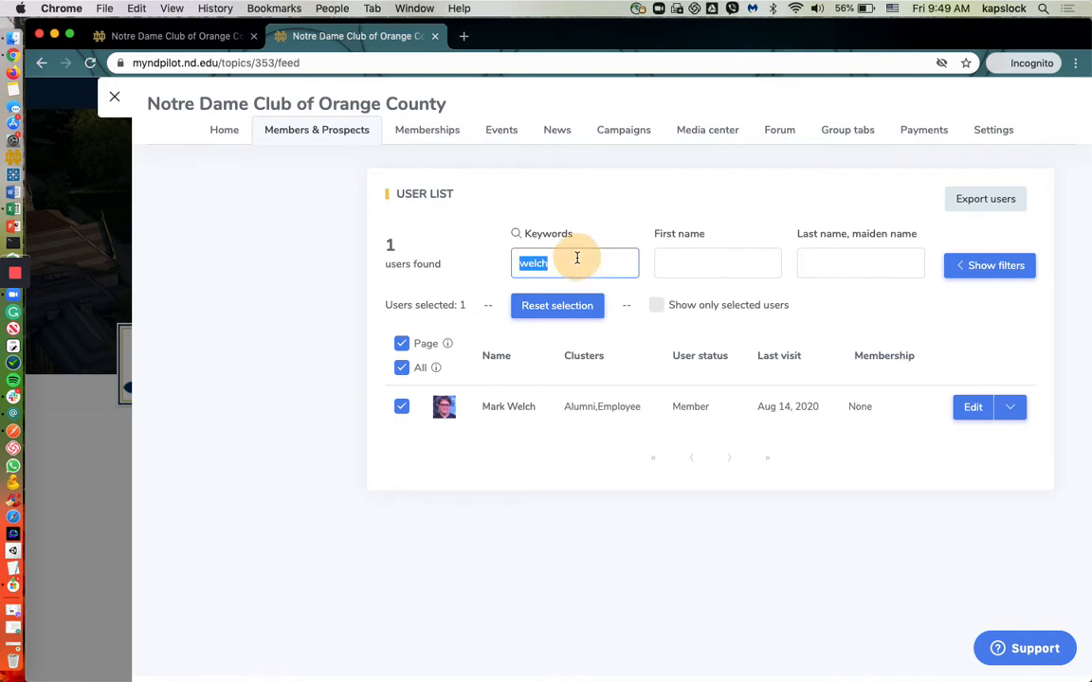
{"action": "type", "text": "kapluck"}
{"action": "left_click", "coordinate": [663, 264]}
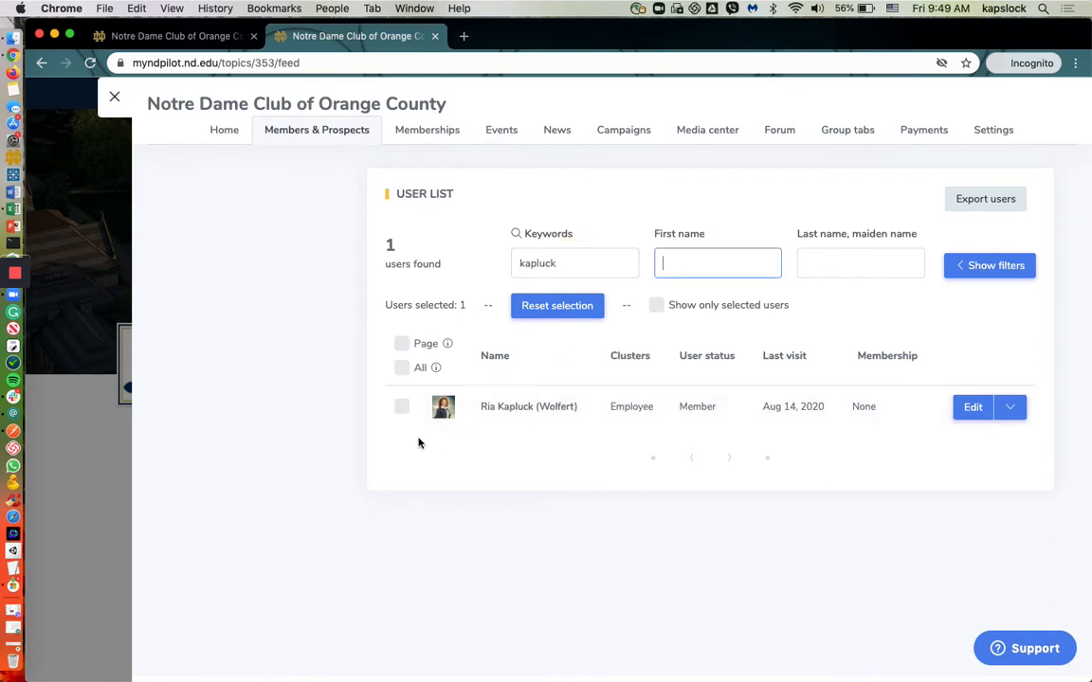
{"action": "left_click", "coordinate": [402, 407]}
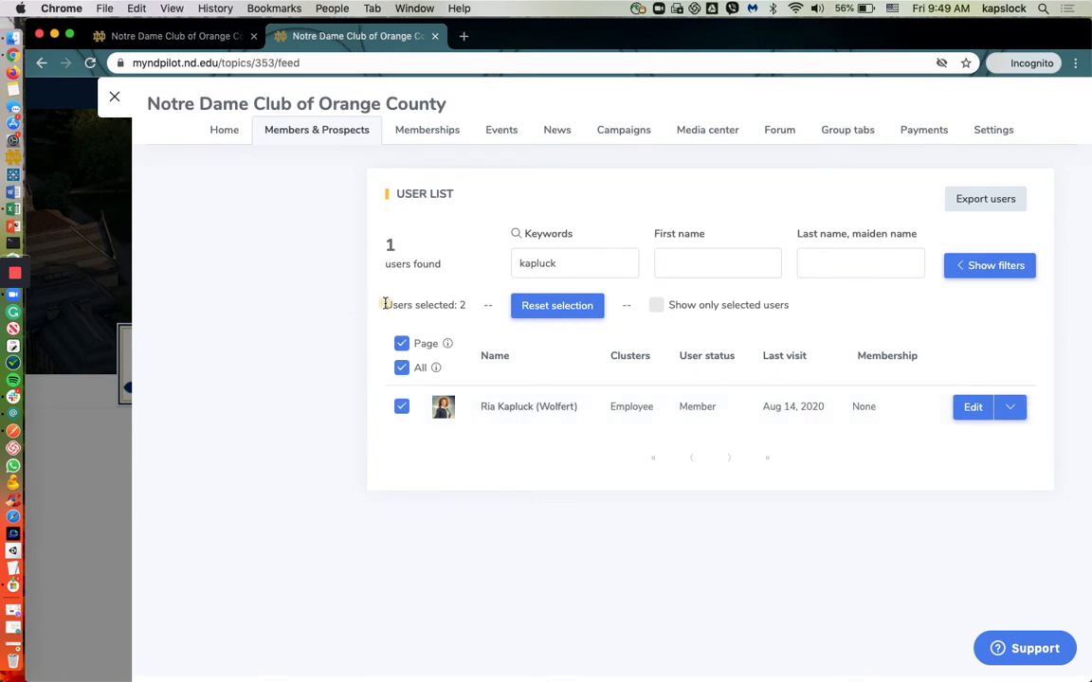
{"action": "left_click_drag", "start_coordinate": [385, 304], "coordinate": [466, 308]}
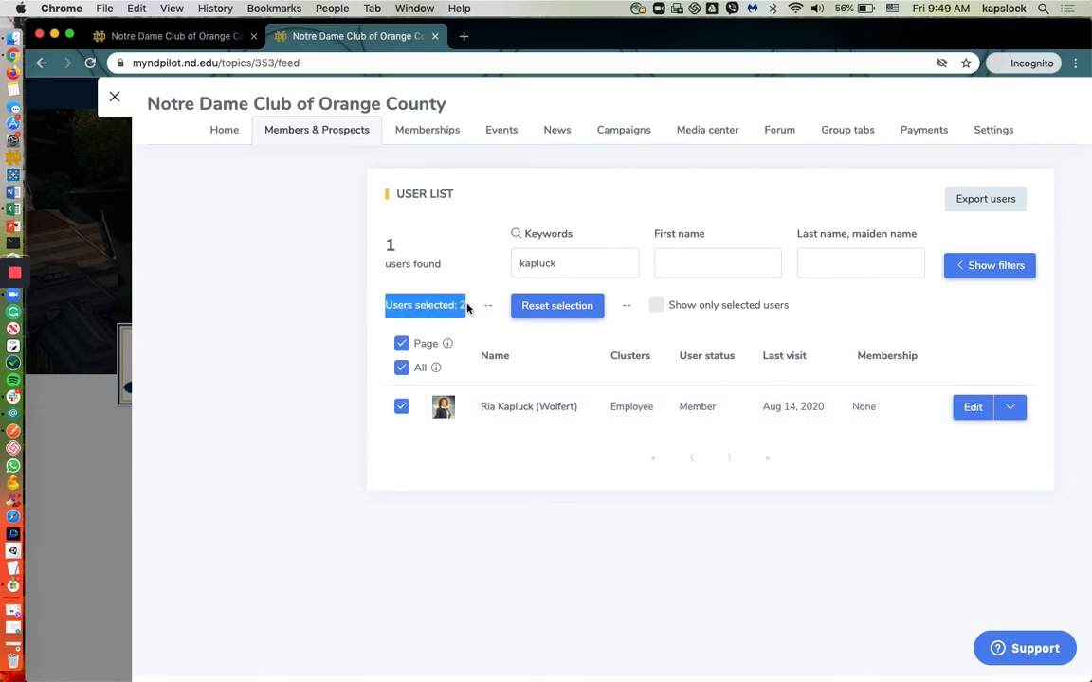
Step: Search by last name for the third-listed member, an alumnus, and add that member to the selection
{"action": "left_click", "coordinate": [574, 266]}
{"action": "double_click", "coordinate": [575, 267]}
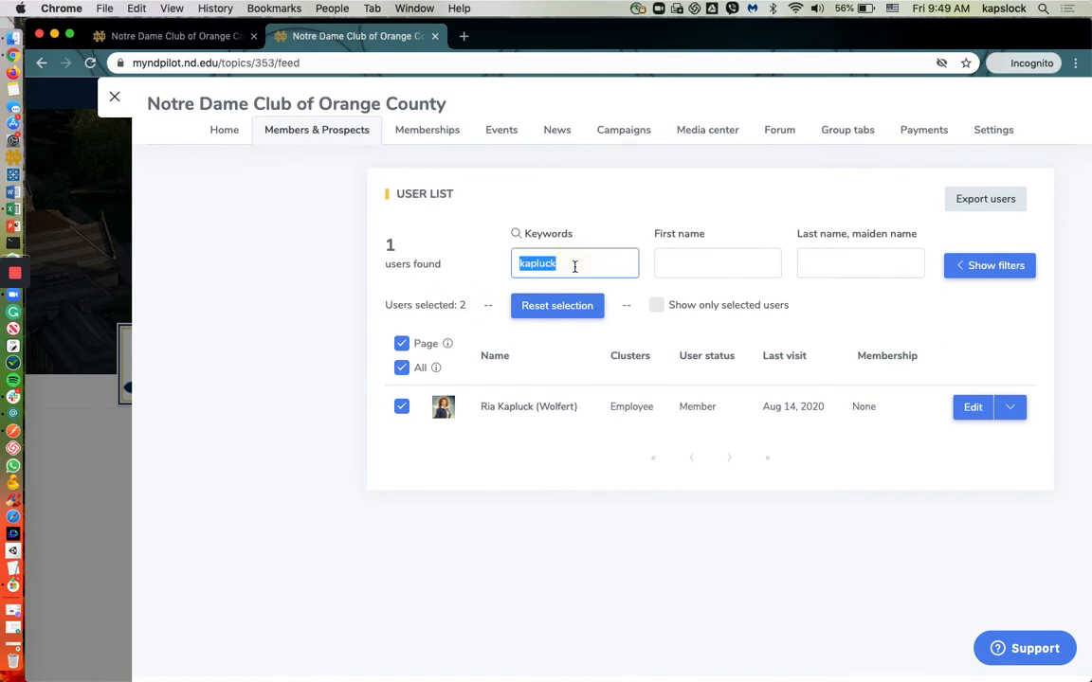
{"action": "type", "text": "marcel"}
{"action": "key", "text": "Tab"}
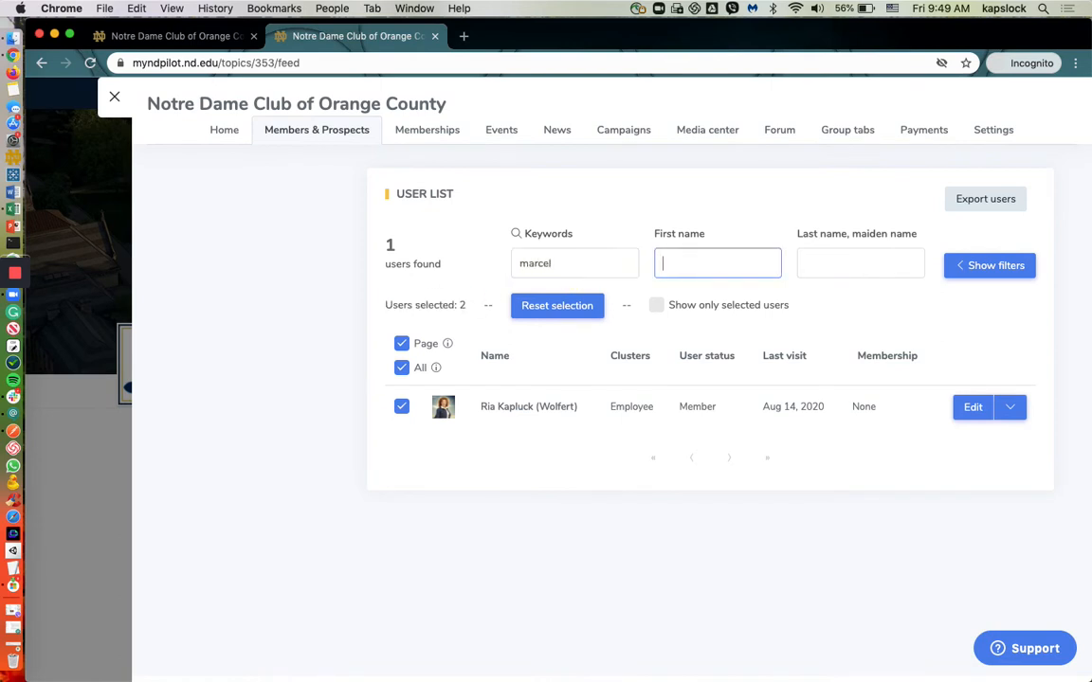
{"action": "left_click", "coordinate": [403, 409]}
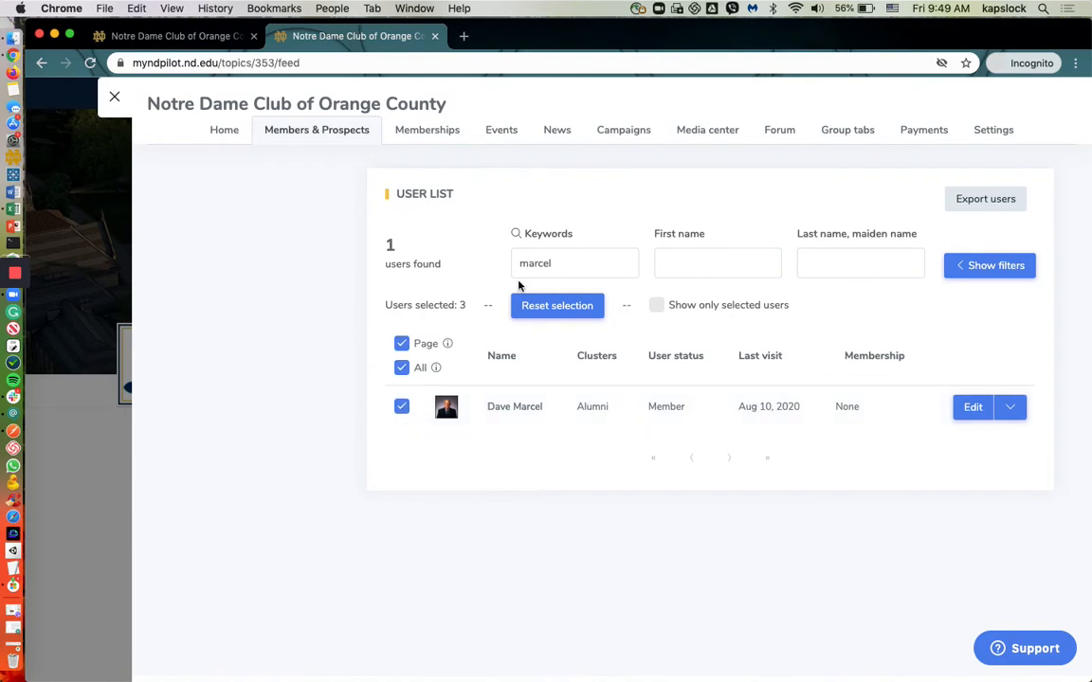
Step: Search by last name for the sixth-listed member, an alumnus, and add that person as the fourth selected user
{"action": "double_click", "coordinate": [565, 259]}
{"action": "type", "text": "belter"}
{"action": "key", "text": "Tab"}
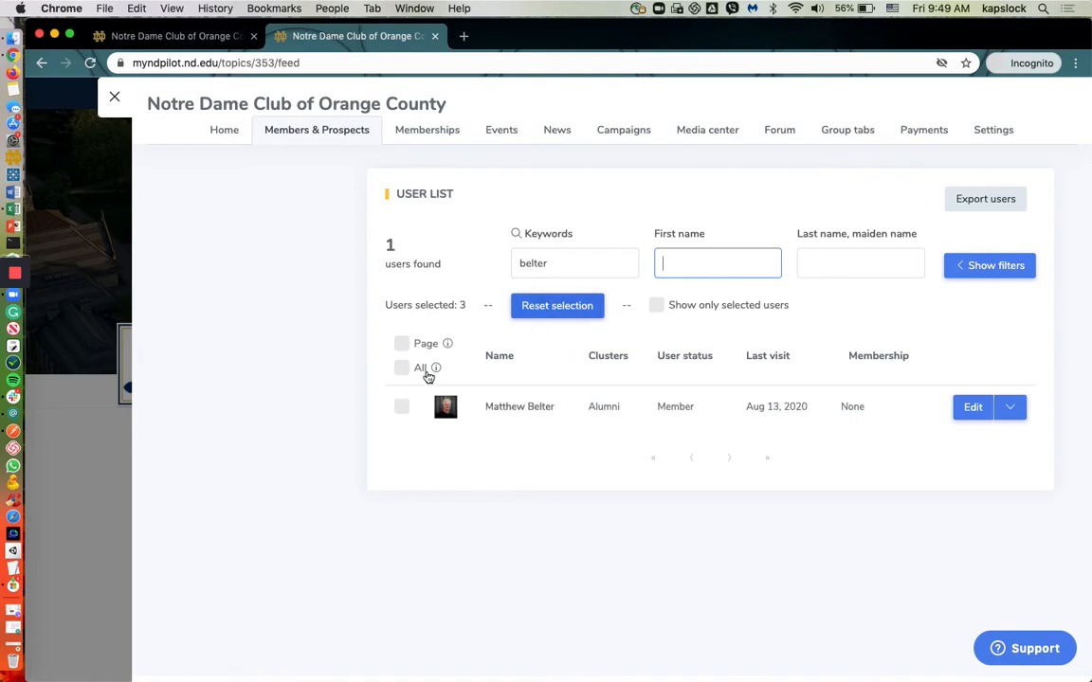
{"action": "left_click", "coordinate": [402, 410]}
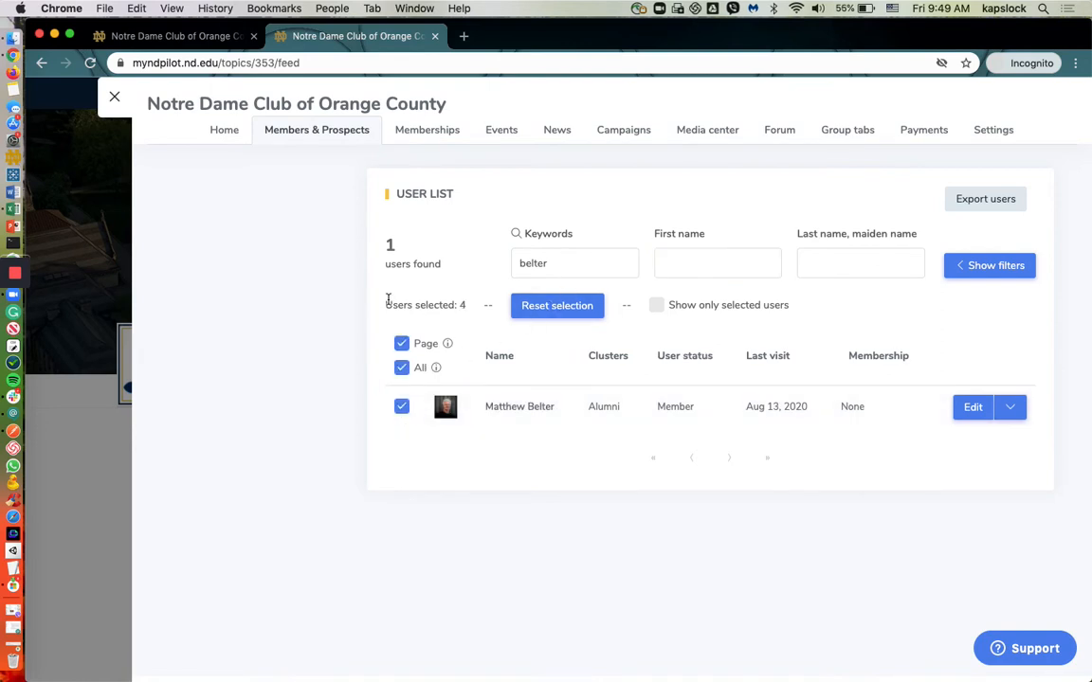
{"action": "left_click_drag", "start_coordinate": [385, 303], "coordinate": [468, 306]}
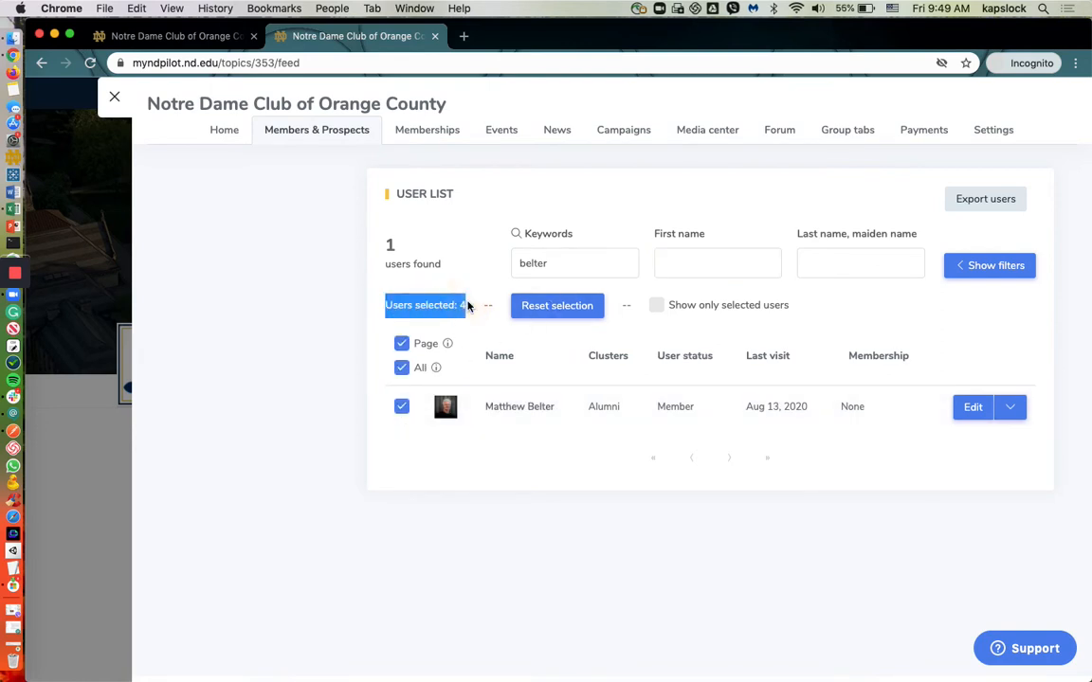
{"action": "left_click", "coordinate": [482, 288]}
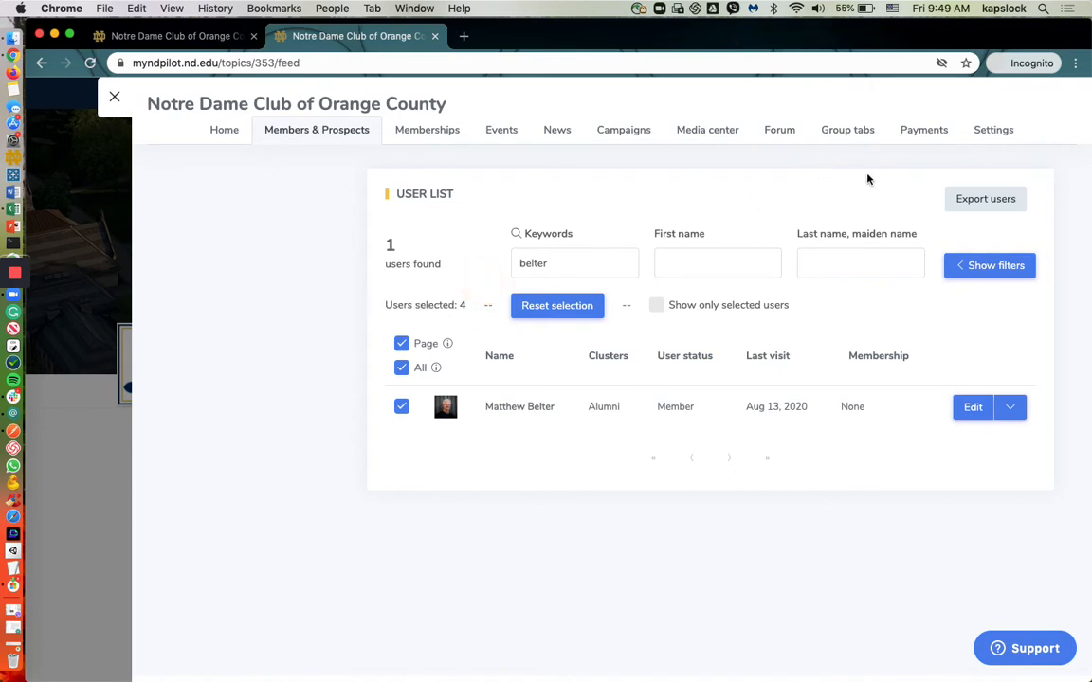
Step: Export the four selected members with only the Basic User Information field and download the export file
{"action": "left_click", "coordinate": [988, 205]}
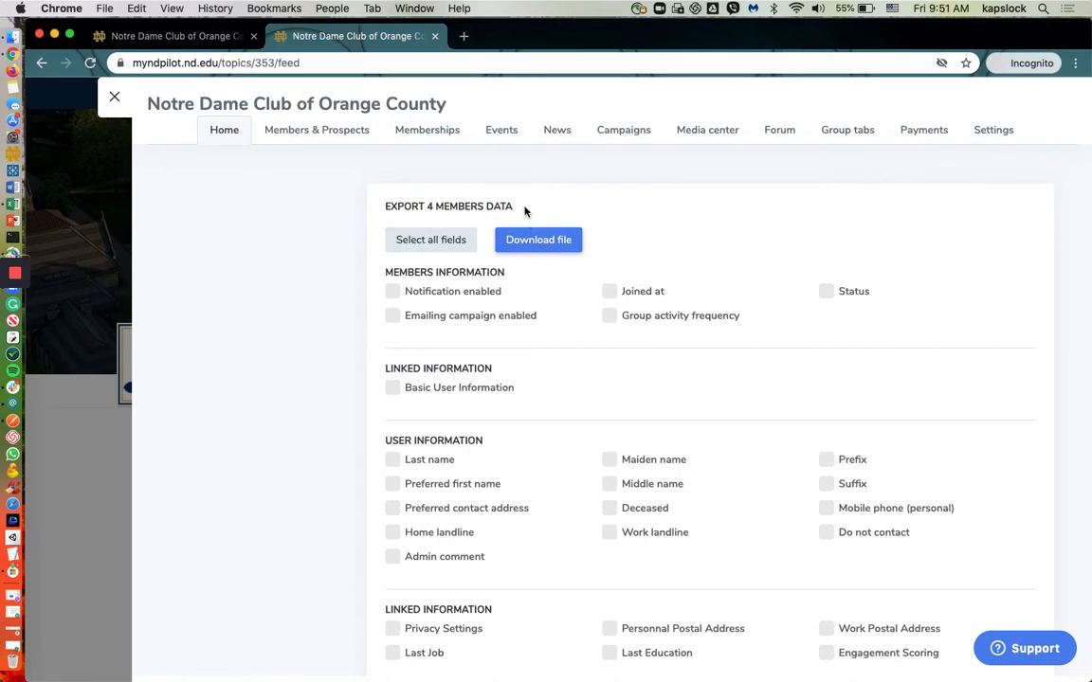
{"action": "left_click", "coordinate": [396, 394]}
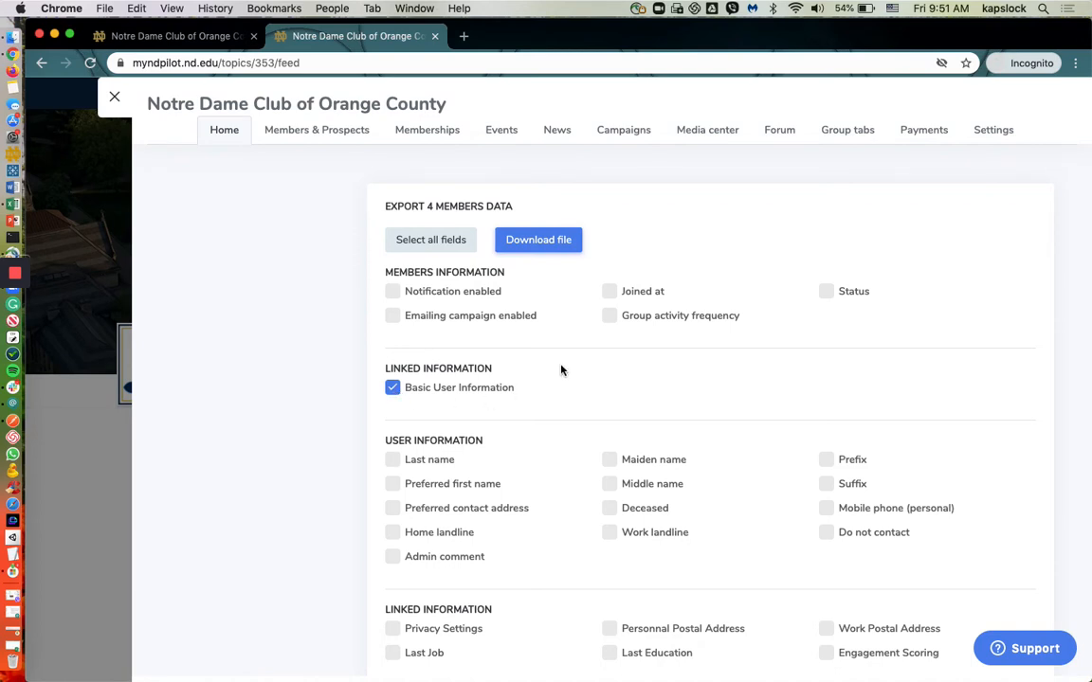
{"action": "left_click", "coordinate": [545, 245]}
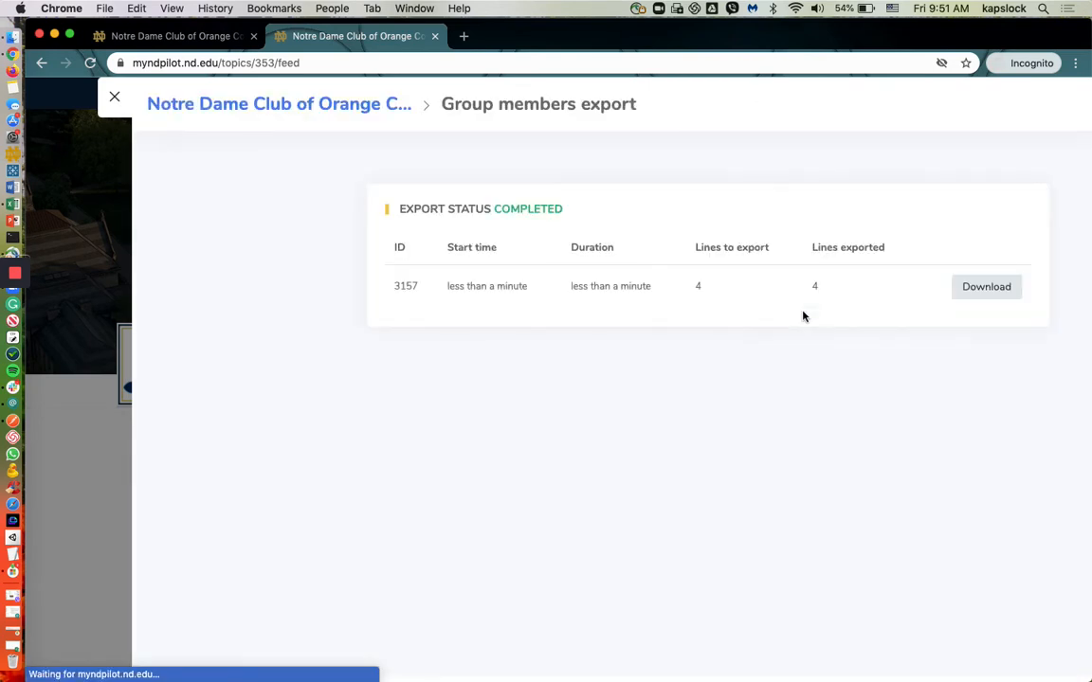
{"action": "left_click", "coordinate": [990, 292]}
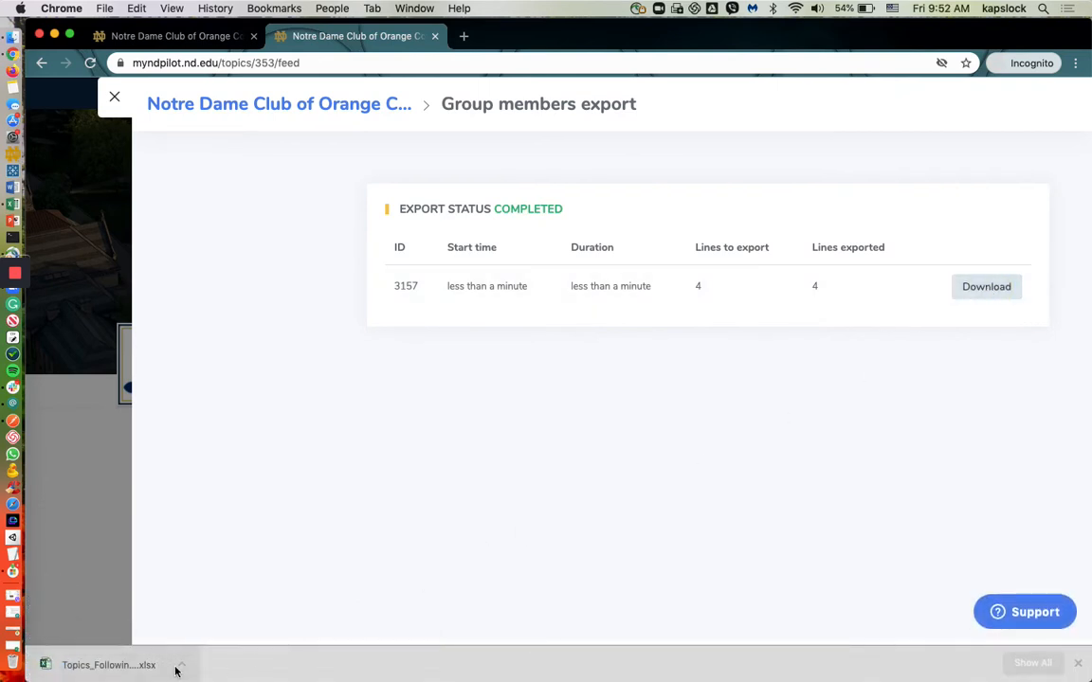
Step: Open the downloaded export in Excel and copy the members' Basic User Information IDs in cells B2:B5
{"action": "left_click", "coordinate": [92, 668]}
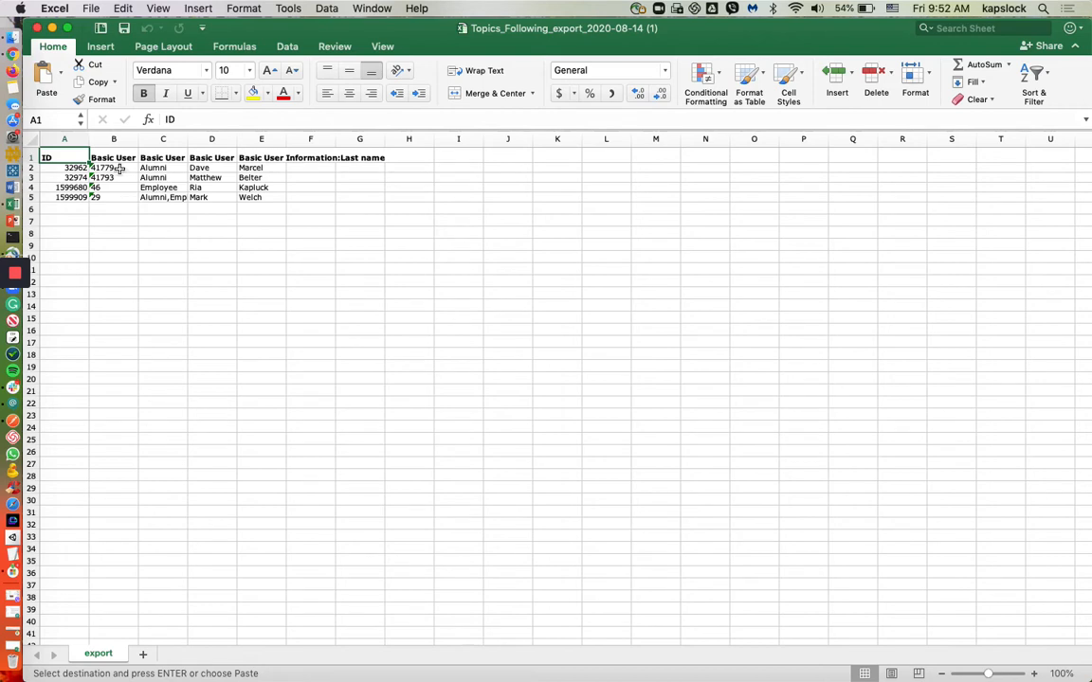
{"action": "left_click_drag", "start_coordinate": [102, 168], "coordinate": [119, 199]}
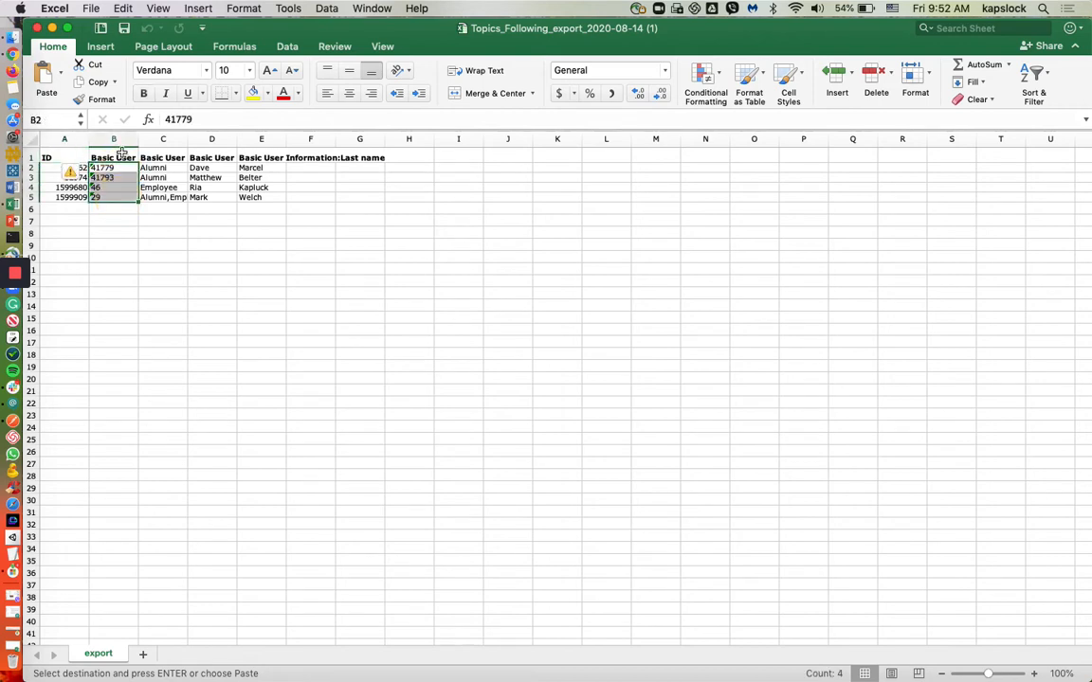
{"action": "left_click", "coordinate": [114, 157]}
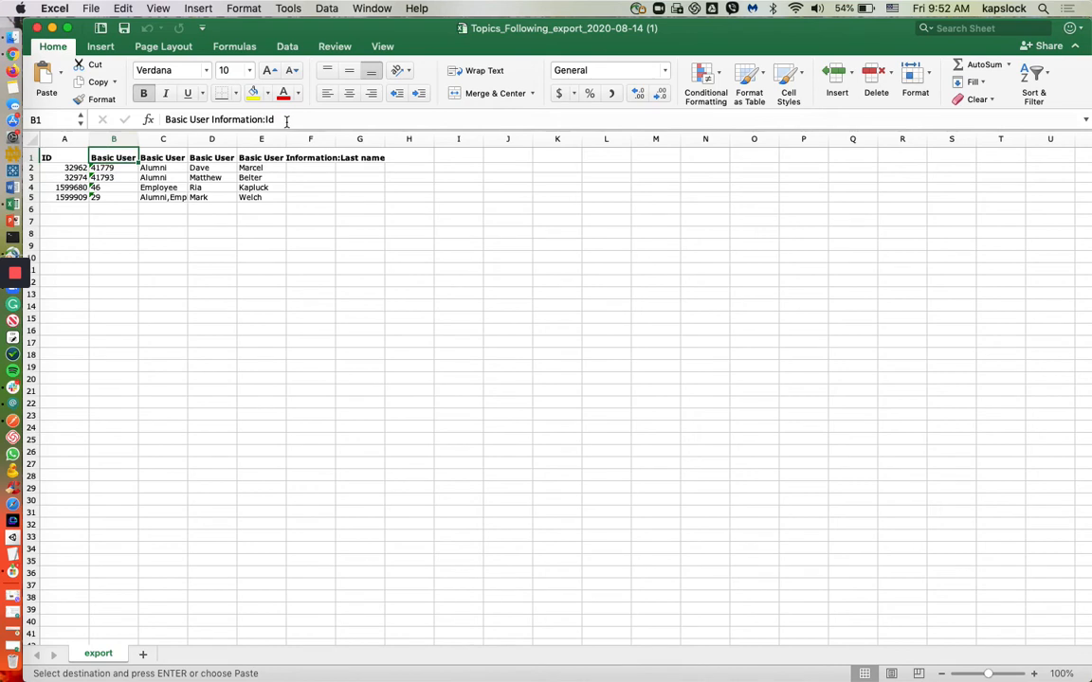
{"action": "left_click_drag", "start_coordinate": [100, 168], "coordinate": [122, 197]}
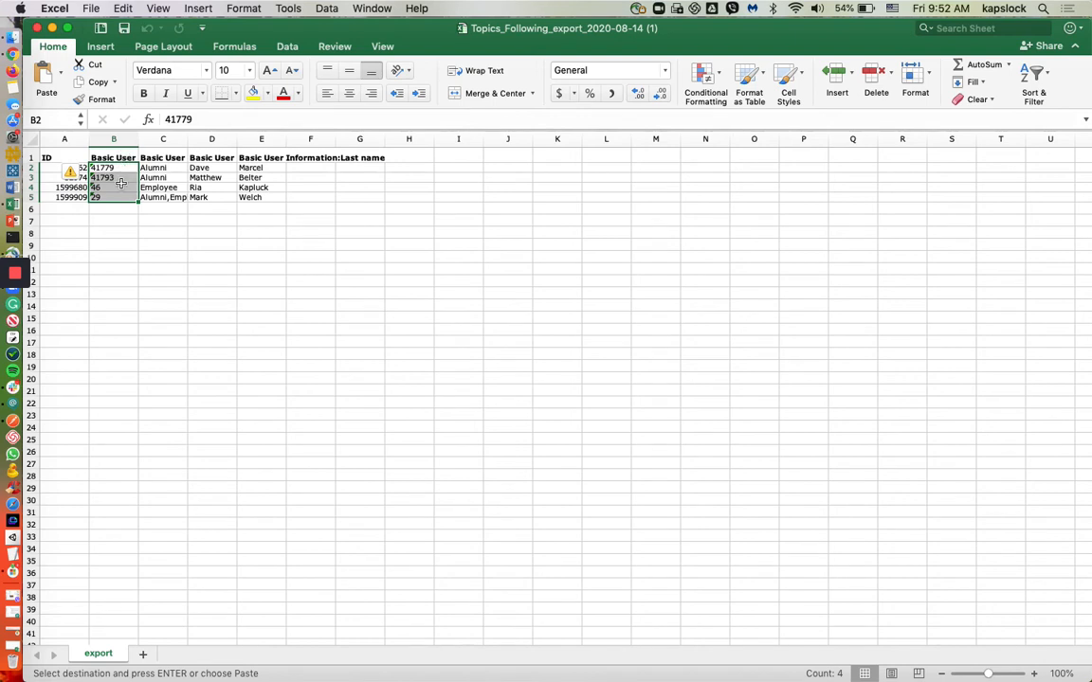
{"action": "right_click", "coordinate": [124, 171]}
{"action": "left_click", "coordinate": [142, 194]}
Step: Switch back to Chrome and start a new email campaign from the group's management area
{"action": "left_click", "coordinate": [12, 55]}
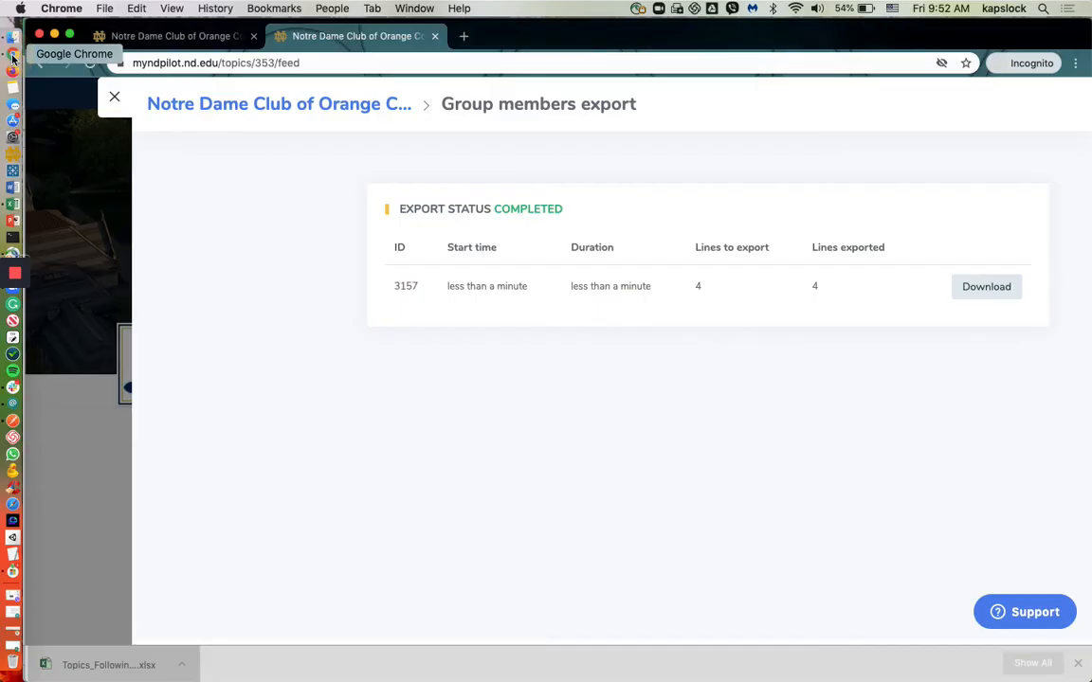
{"action": "left_click", "coordinate": [115, 97]}
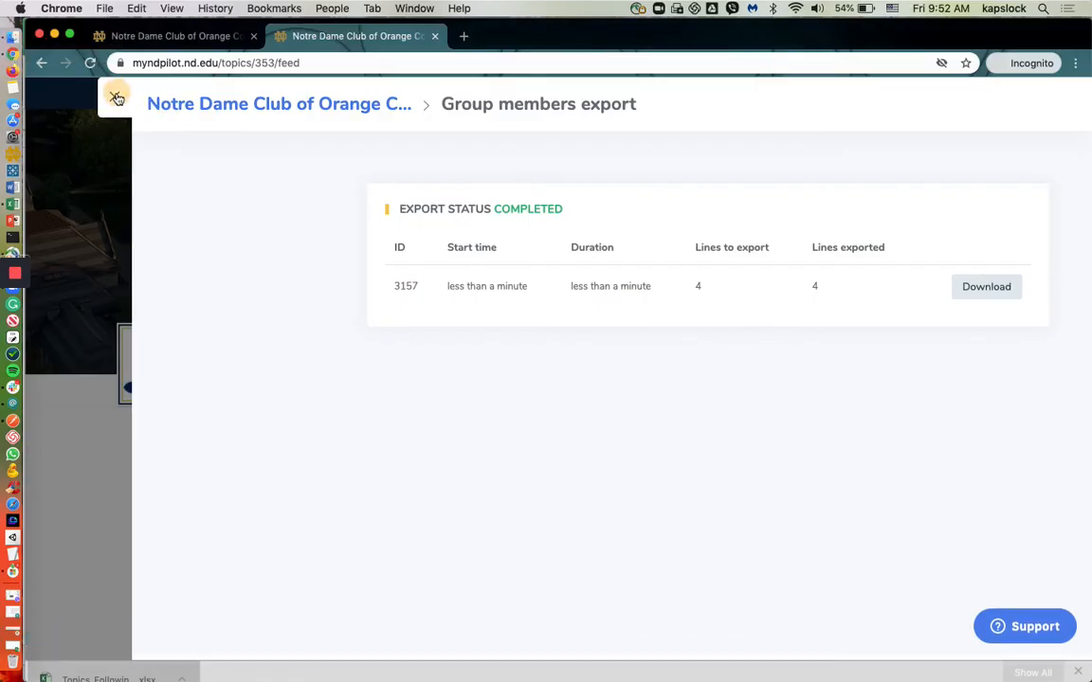
{"action": "left_click", "coordinate": [276, 355]}
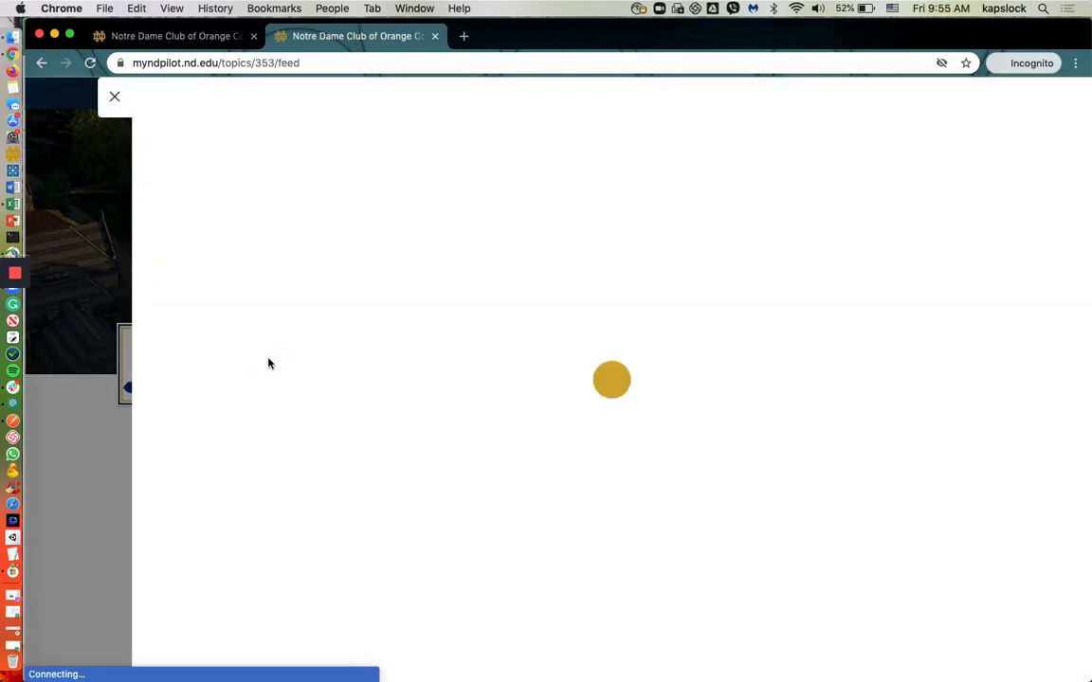
{"action": "left_click", "coordinate": [632, 130]}
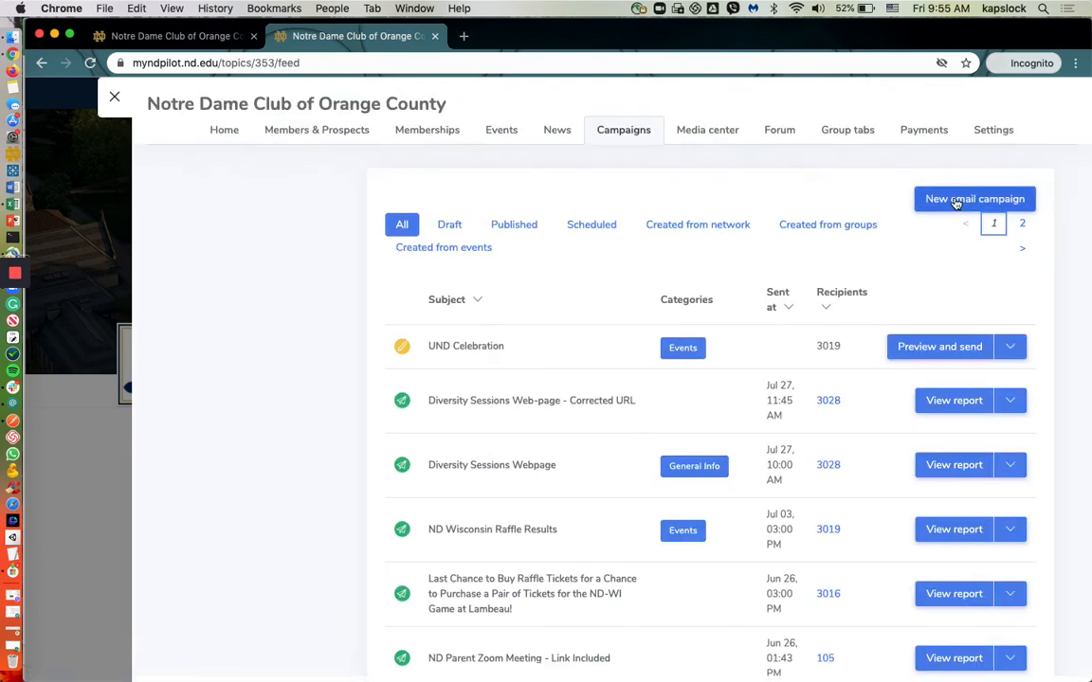
{"action": "left_click", "coordinate": [956, 201]}
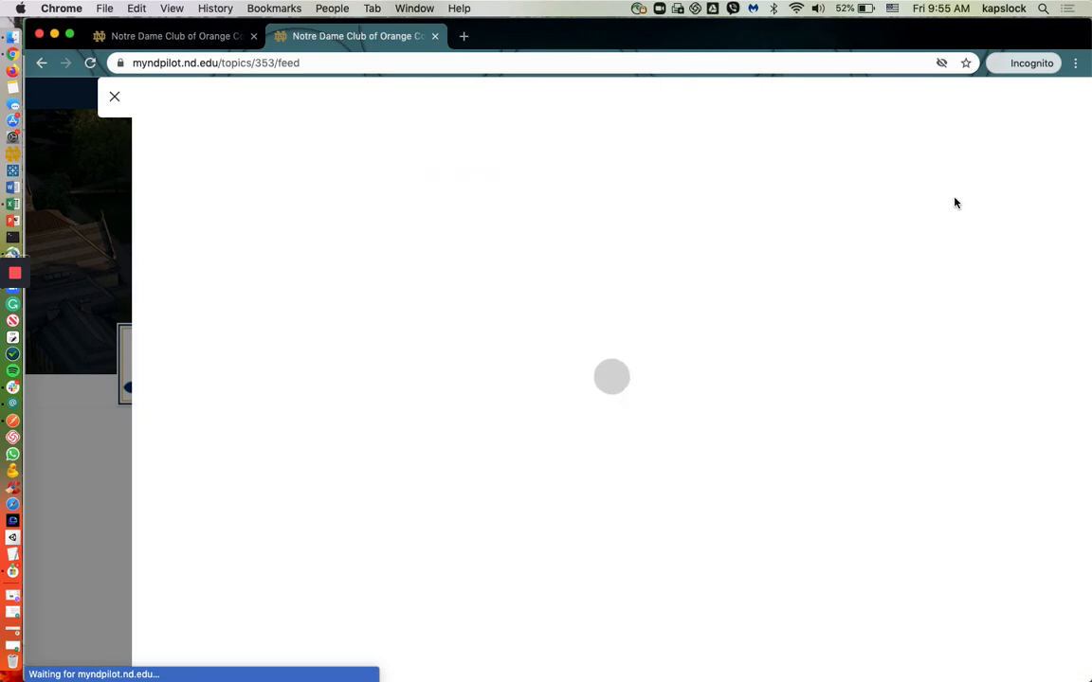
Step: Set the new campaign's subject to "Board Members" and go to its recipient selection
{"action": "left_click", "coordinate": [468, 270]}
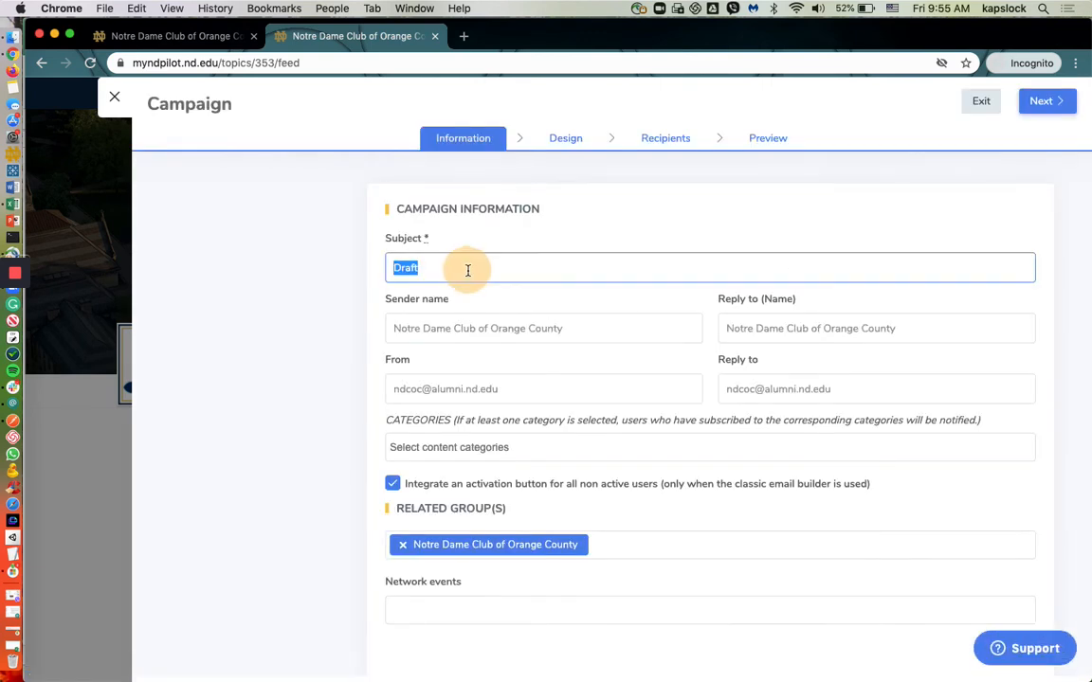
{"action": "type", "text": "Board Members"}
{"action": "left_click", "coordinate": [668, 140]}
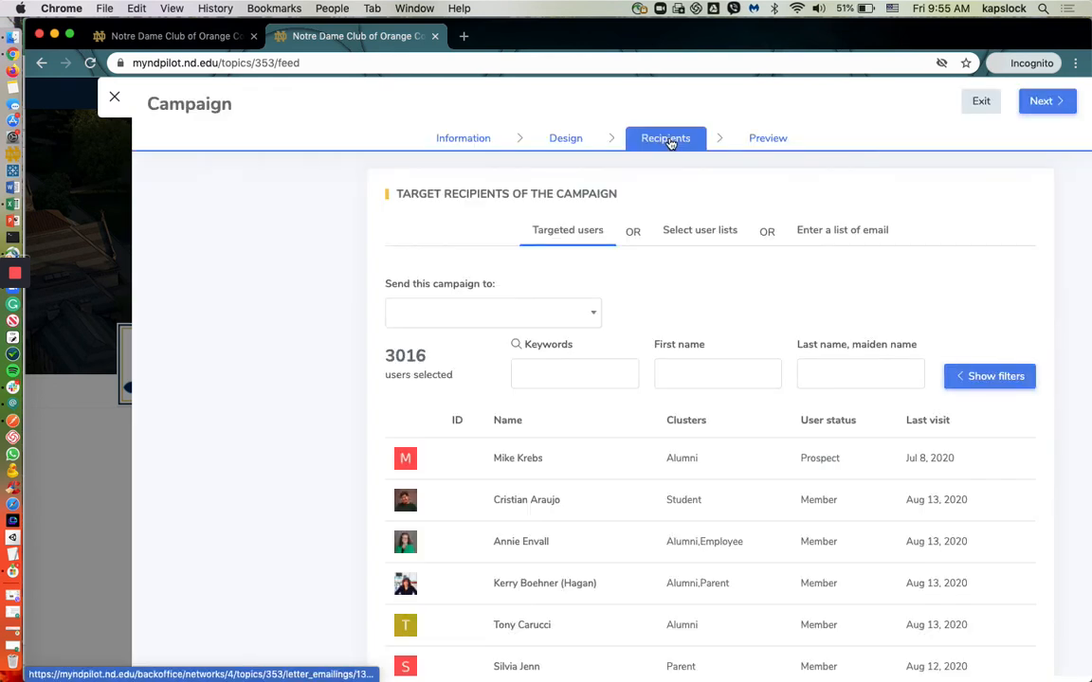
Step: Filter the campaign's targeted users by the copied list of user IDs, apply the search and hide the filters
{"action": "left_click", "coordinate": [1005, 376]}
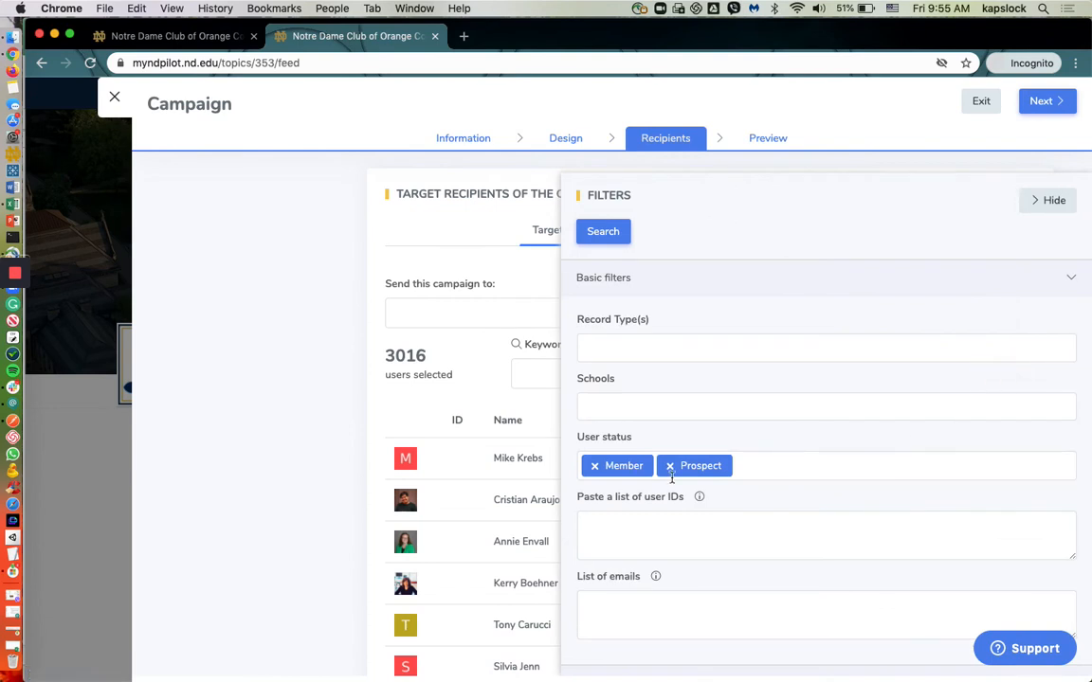
{"action": "left_click_drag", "start_coordinate": [578, 497], "coordinate": [684, 499]}
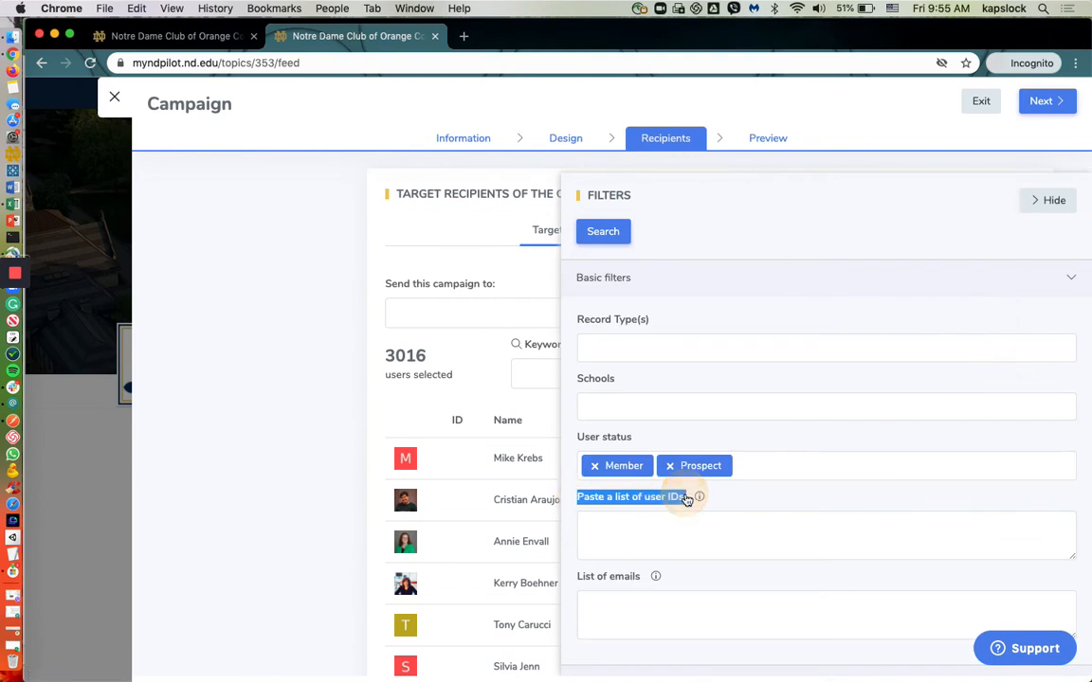
{"action": "left_click", "coordinate": [638, 524]}
{"action": "right_click", "coordinate": [641, 526]}
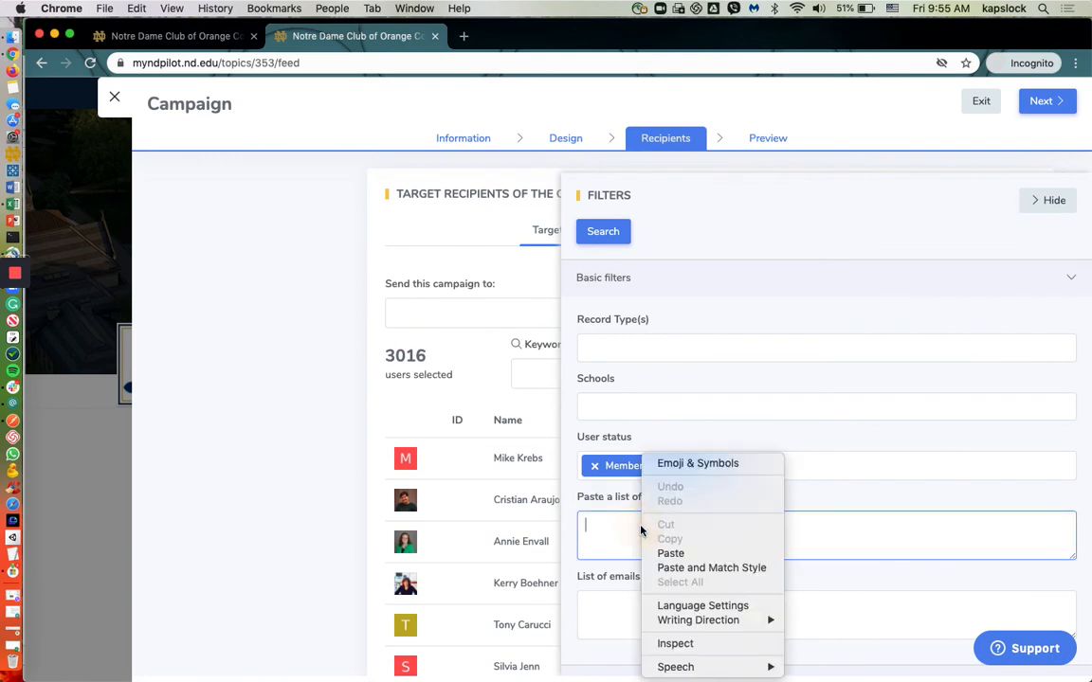
{"action": "left_click", "coordinate": [661, 554]}
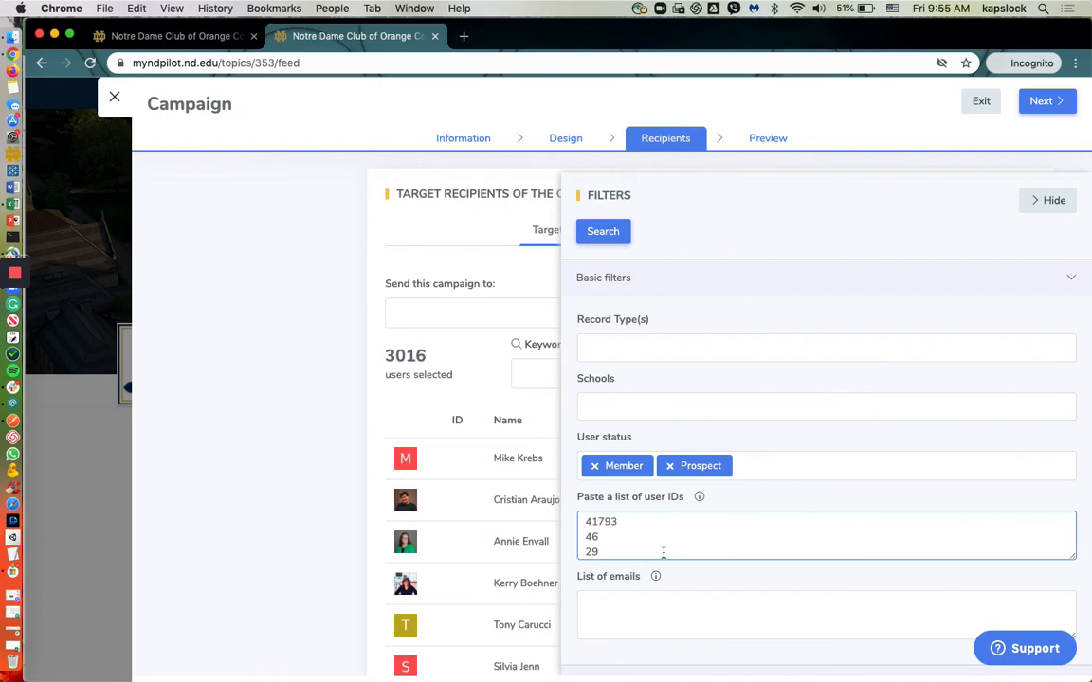
{"action": "scroll", "coordinate": [664, 553], "scroll_direction": "up", "scroll_amount": 1}
{"action": "left_click", "coordinate": [603, 233]}
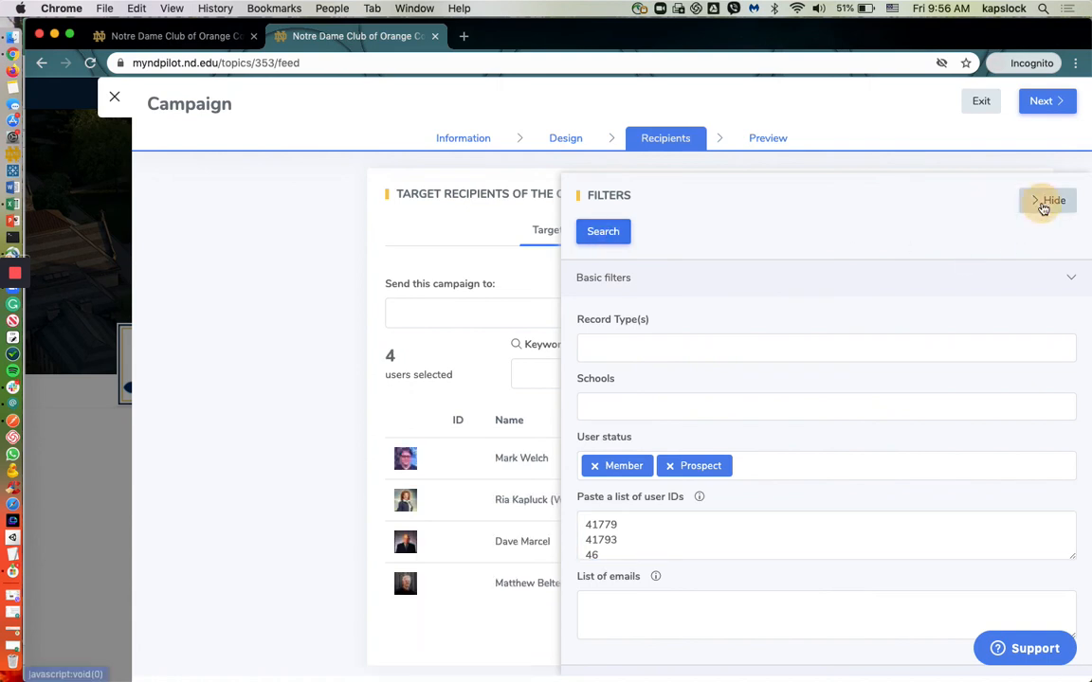
{"action": "left_click", "coordinate": [1047, 202]}
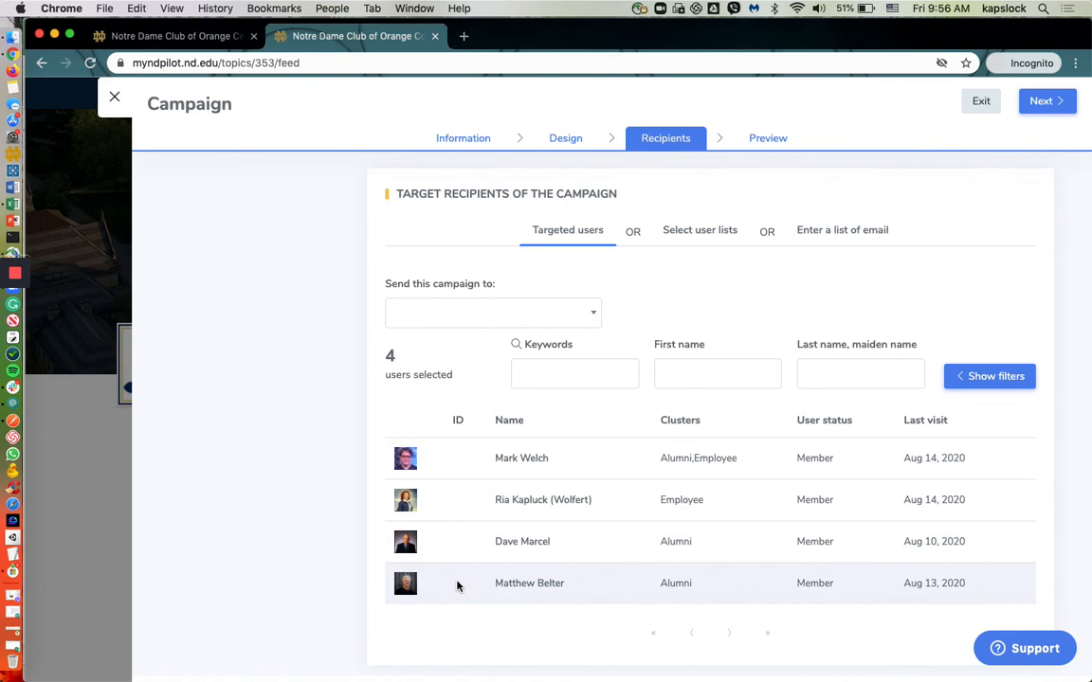
Step: Preview the campaign and exit without sending it, and duplicate the Board Members draft from the group's campaign list
{"action": "left_click", "coordinate": [1051, 114]}
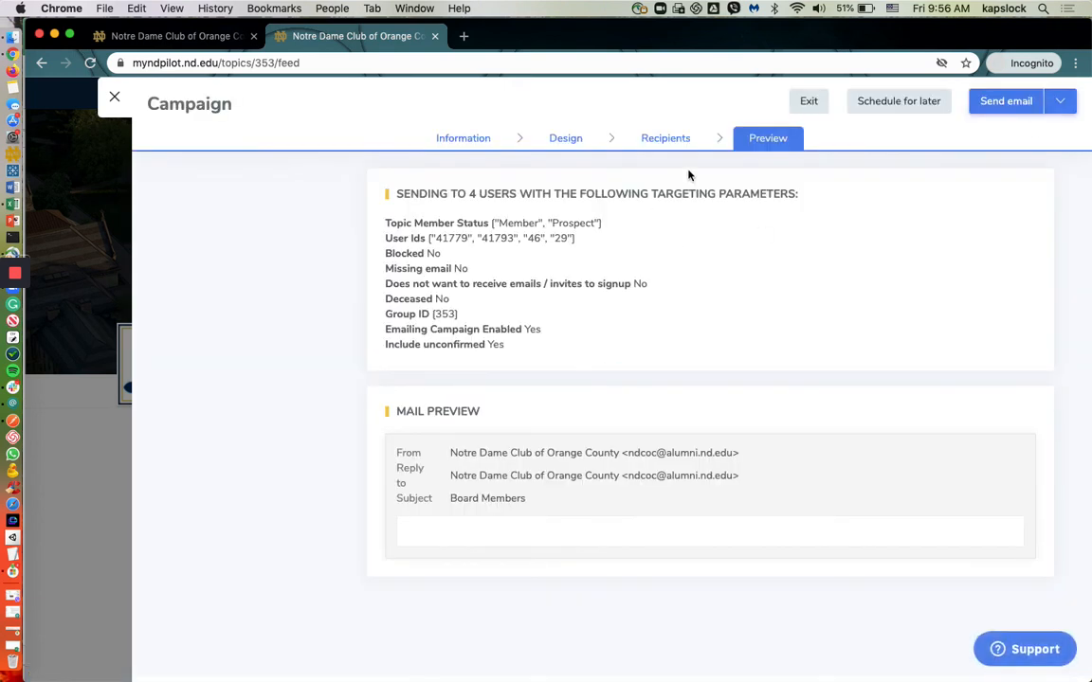
{"action": "left_click", "coordinate": [807, 104]}
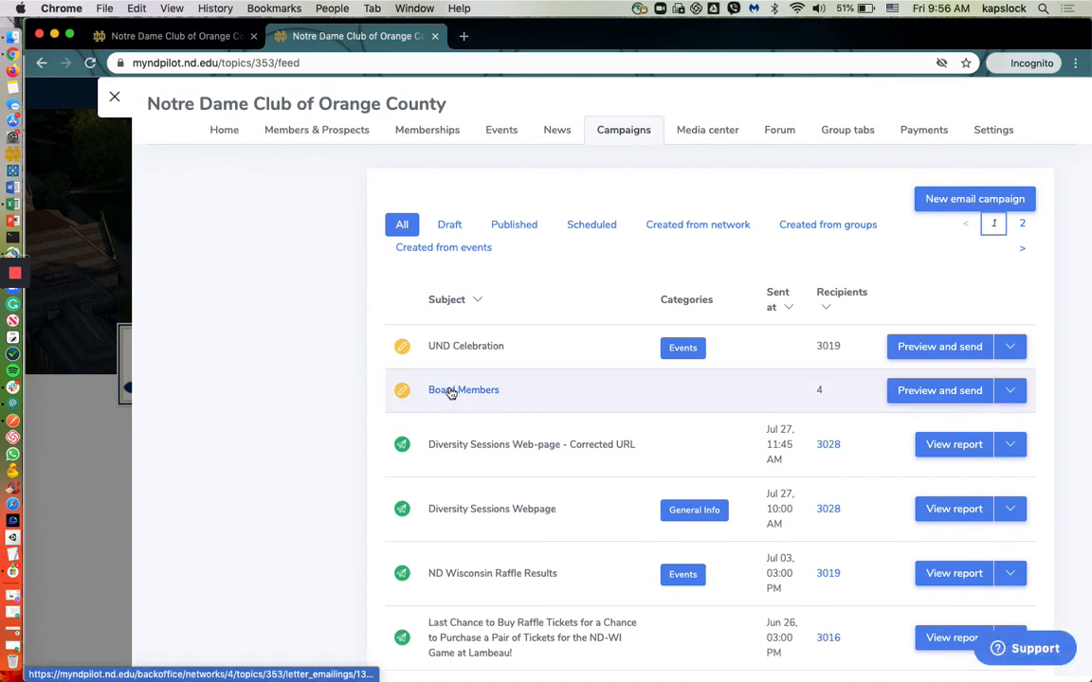
{"action": "left_click", "coordinate": [1022, 395]}
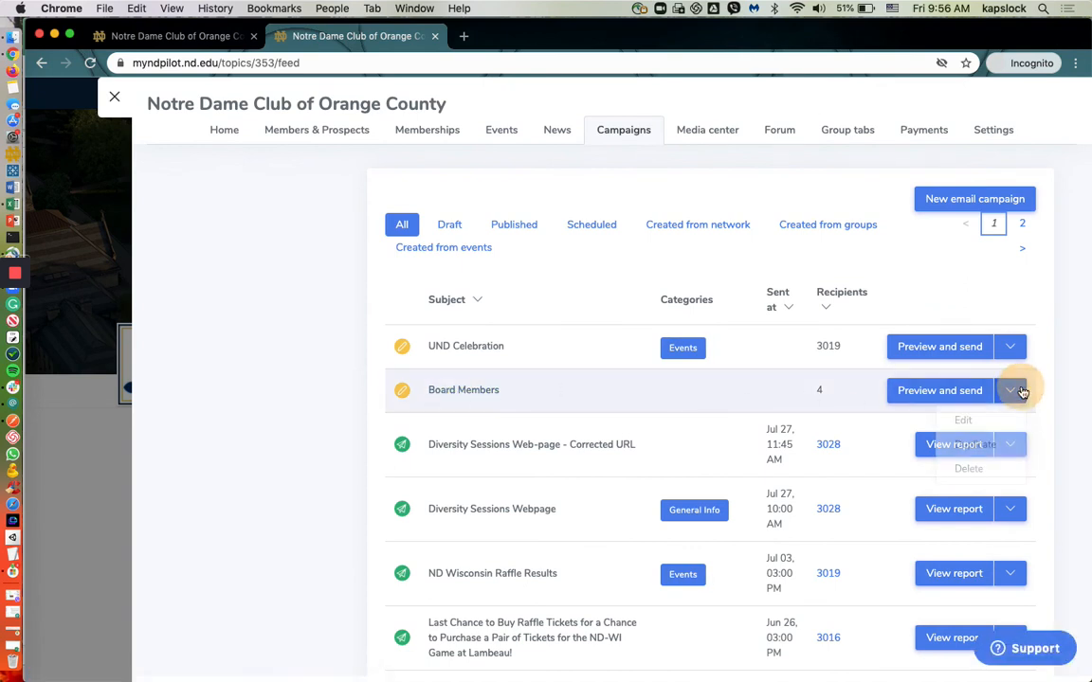
{"action": "left_click", "coordinate": [990, 446]}
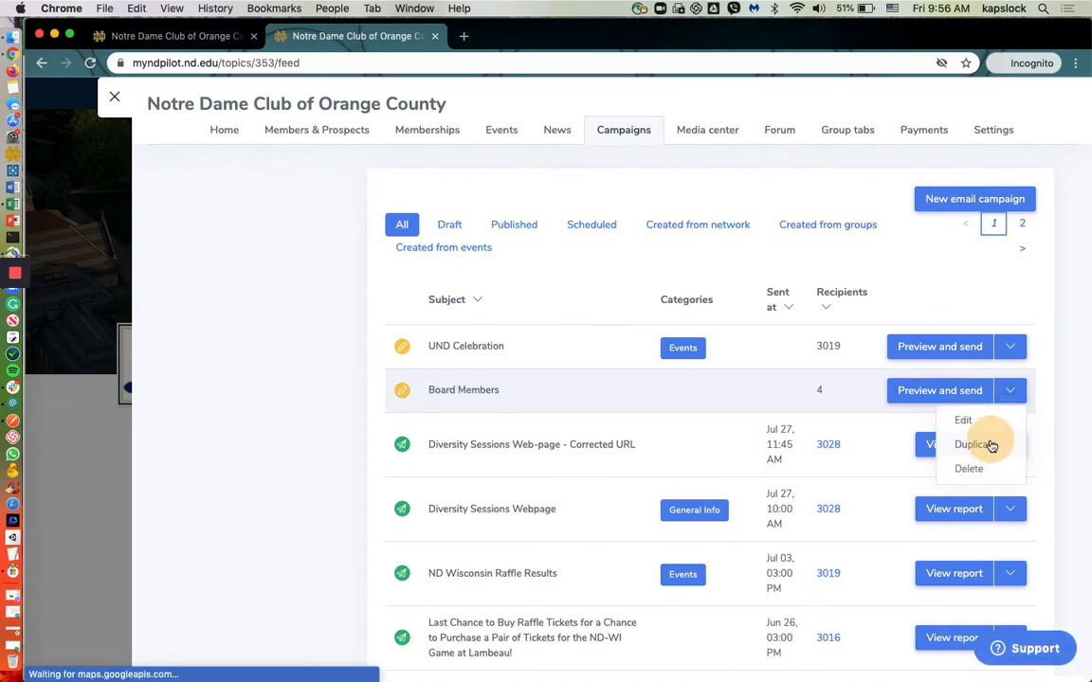